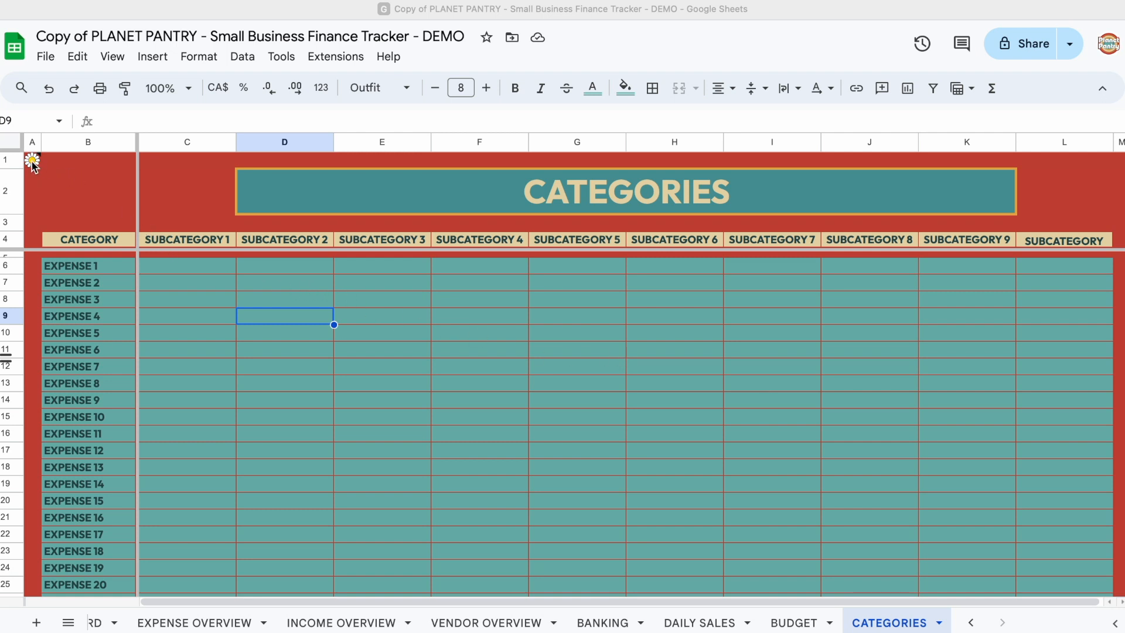
# Step: Open the note in cell A1 of the CATEGORIES sheet and read its guidelines and setup instructions
pyautogui.moveTo(33, 164)
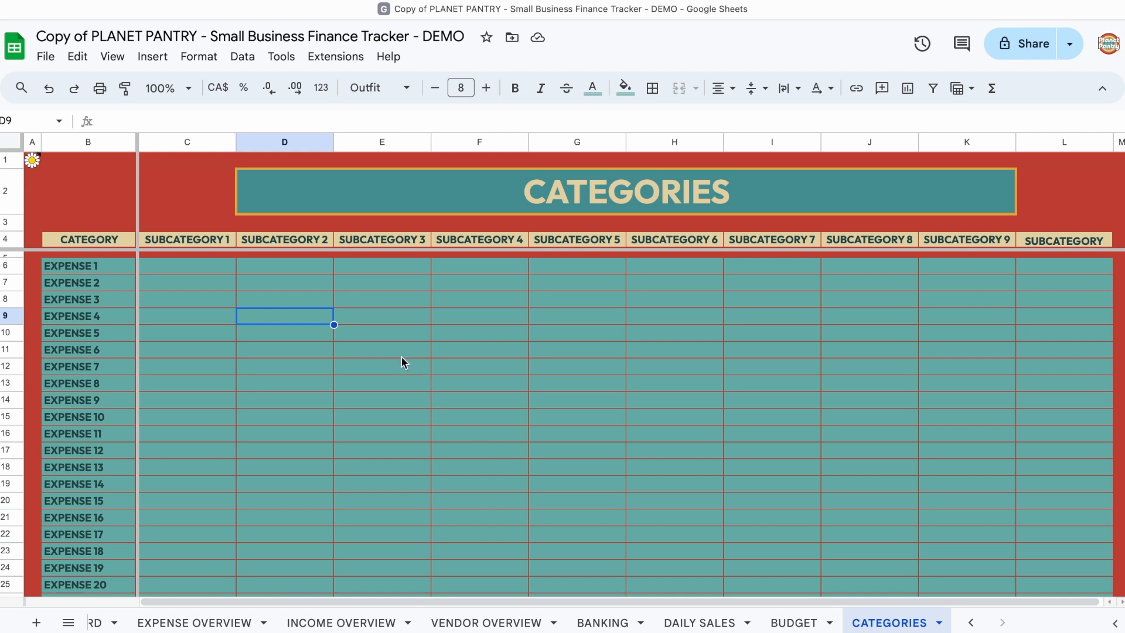
pyautogui.click(32, 160)
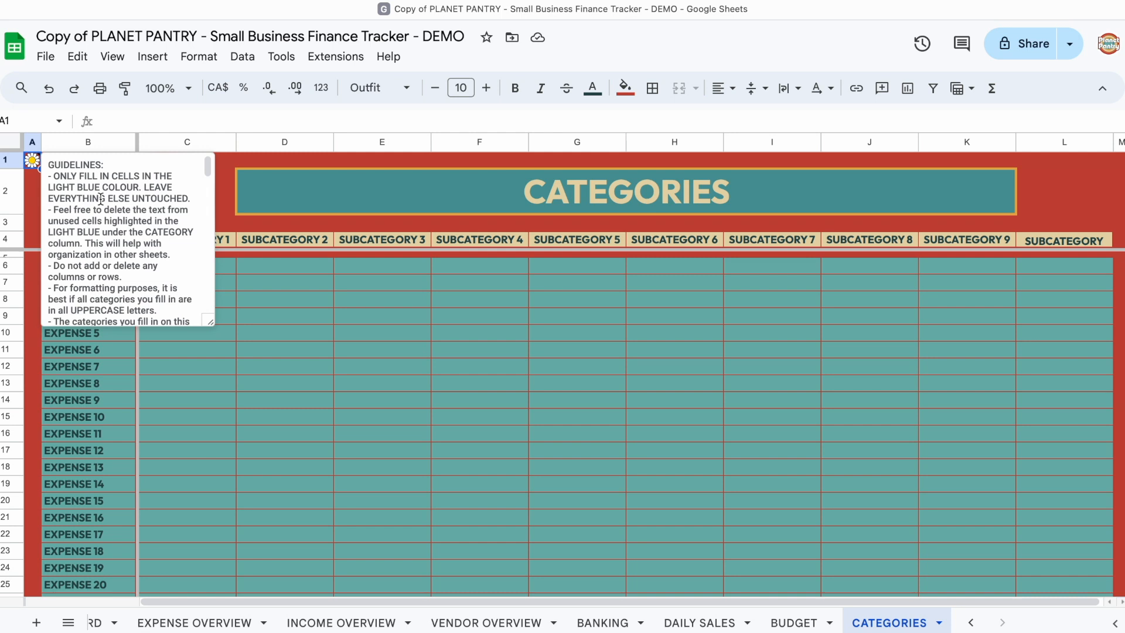
pyautogui.scroll(-5, 101, 198)
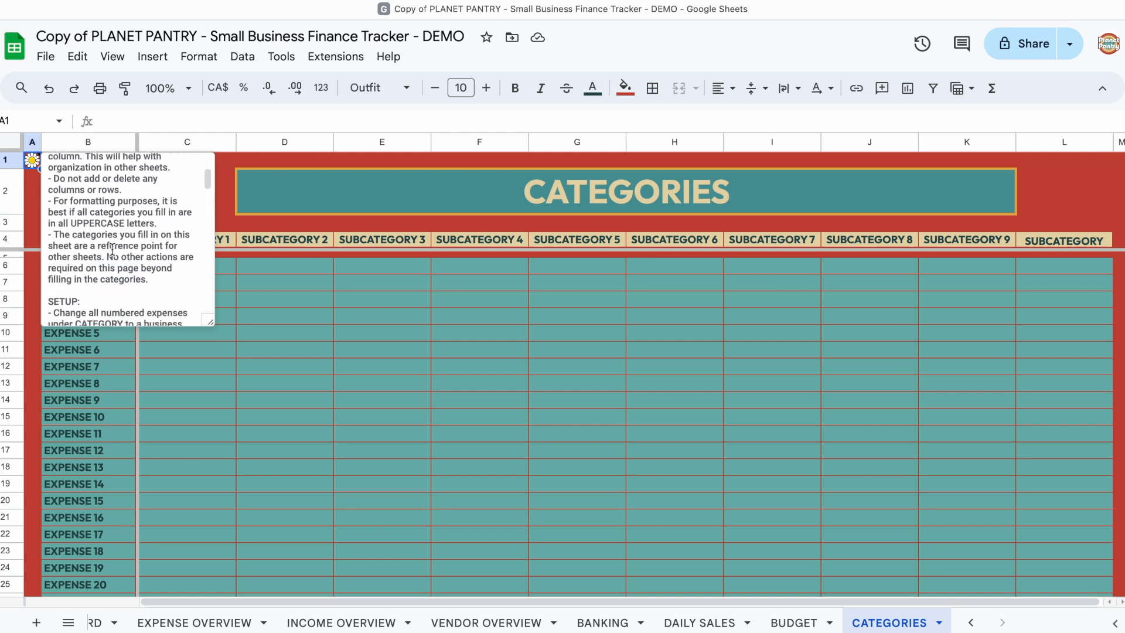
pyautogui.scroll(-1, 111, 249)
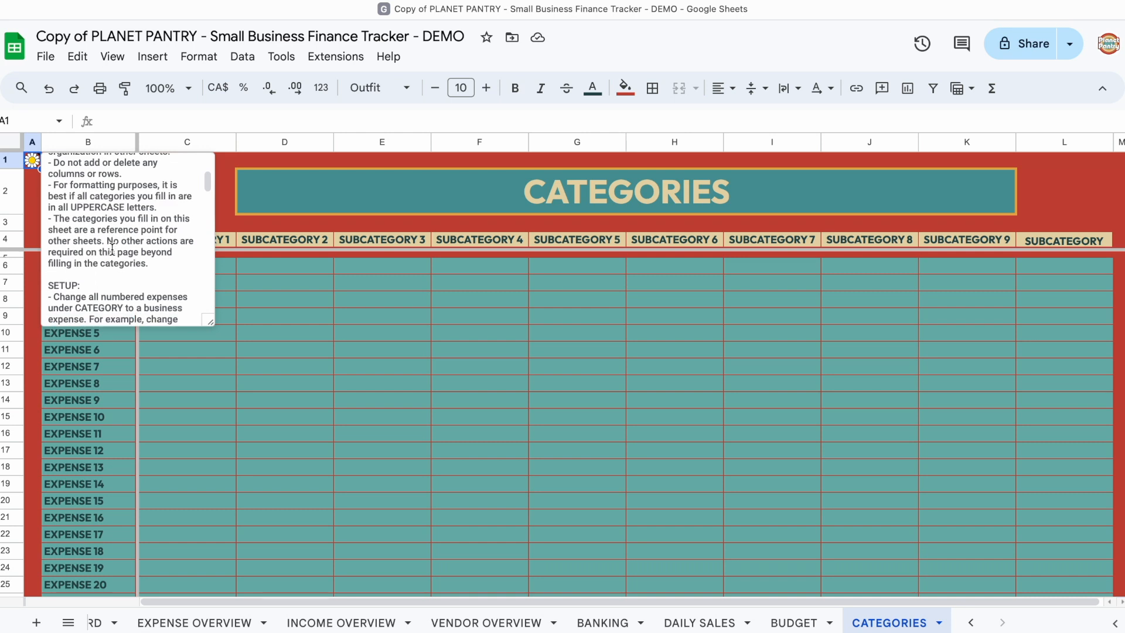
pyautogui.scroll(-2, 112, 249)
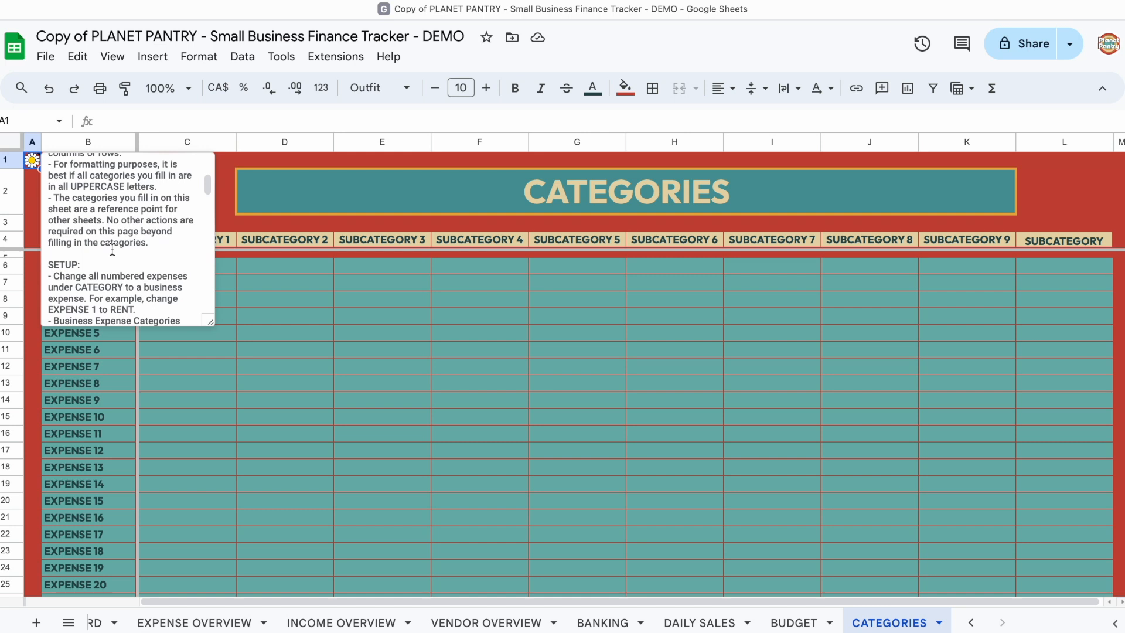
pyautogui.scroll(-1, 112, 249)
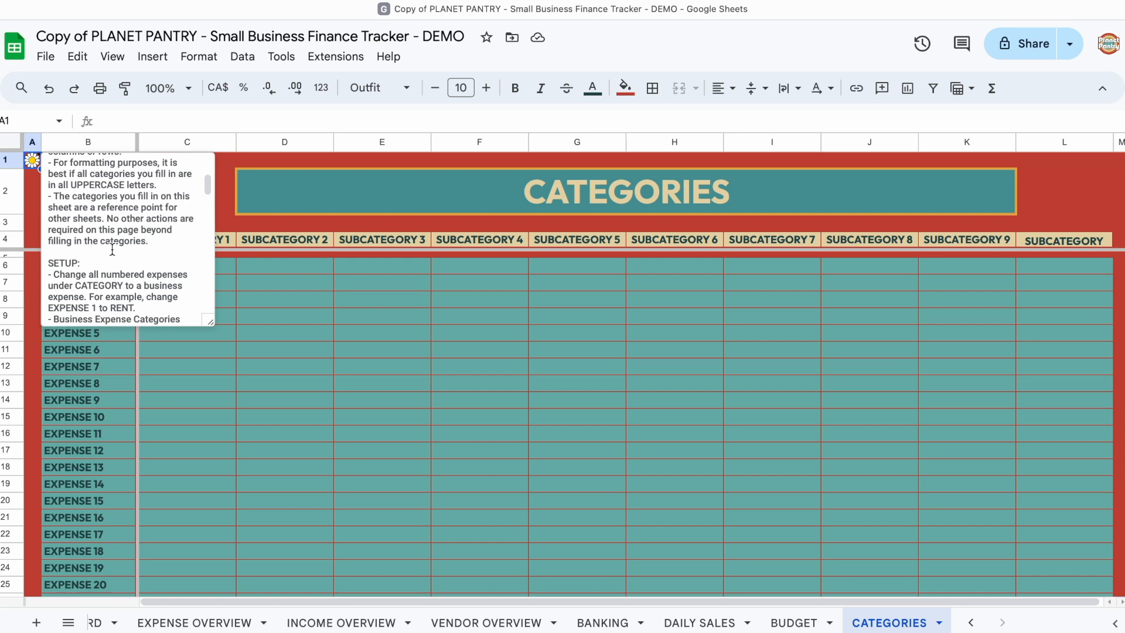
pyautogui.scroll(-2, 112, 249)
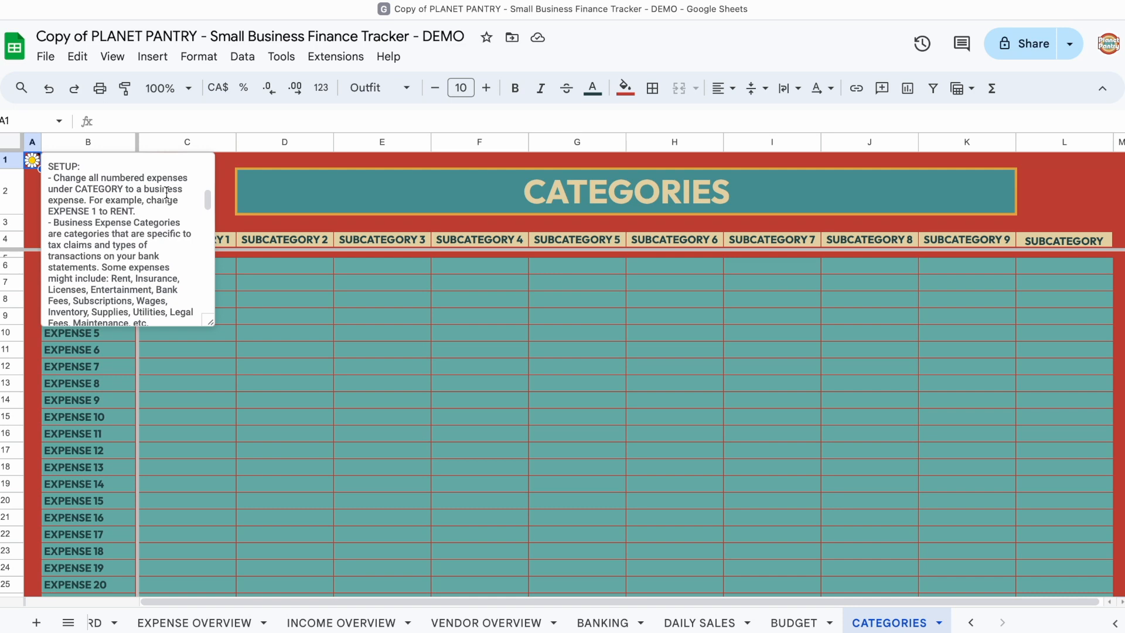
pyautogui.click(123, 267)
pyautogui.scroll(-12, 123, 270)
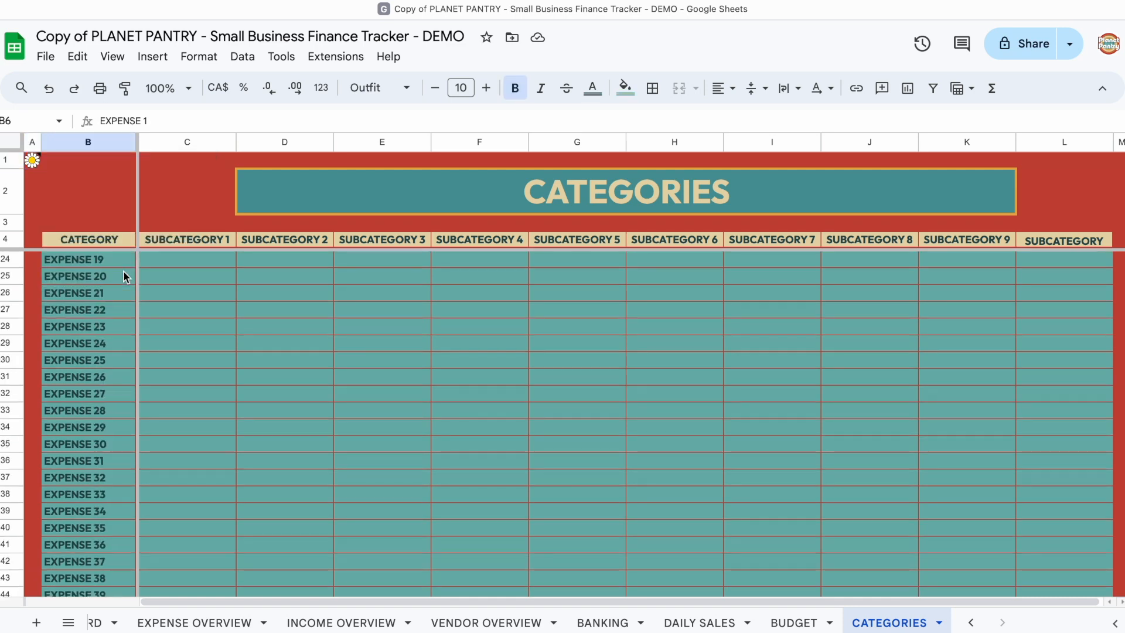
pyautogui.keyDown('shift'); pyautogui.click(119, 391); pyautogui.keyUp('shift')
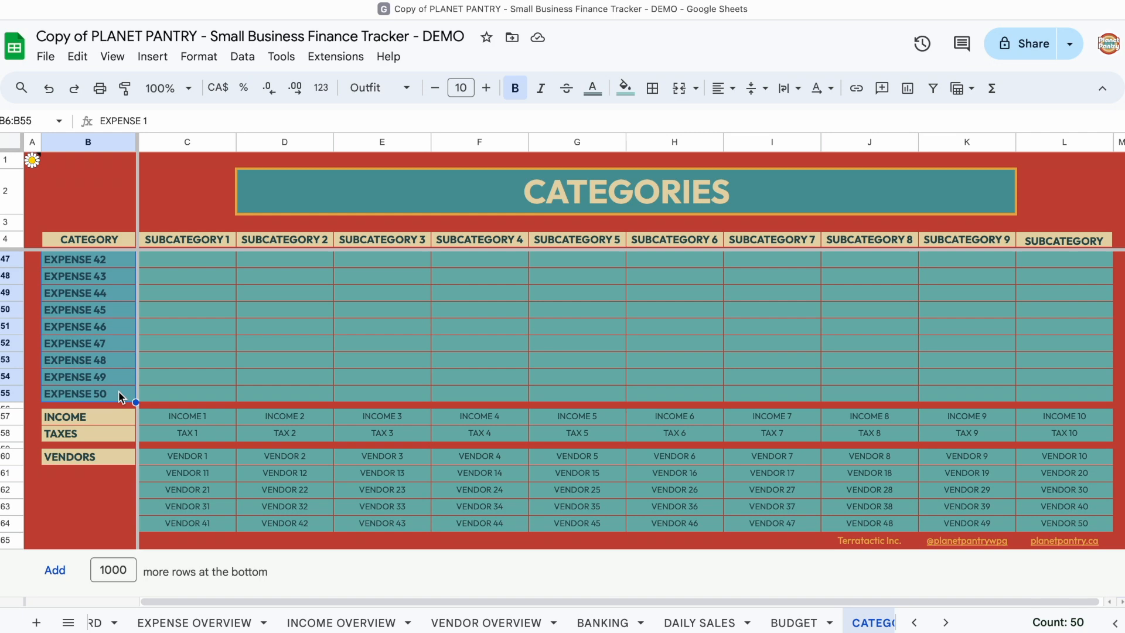
pyautogui.click(154, 366)
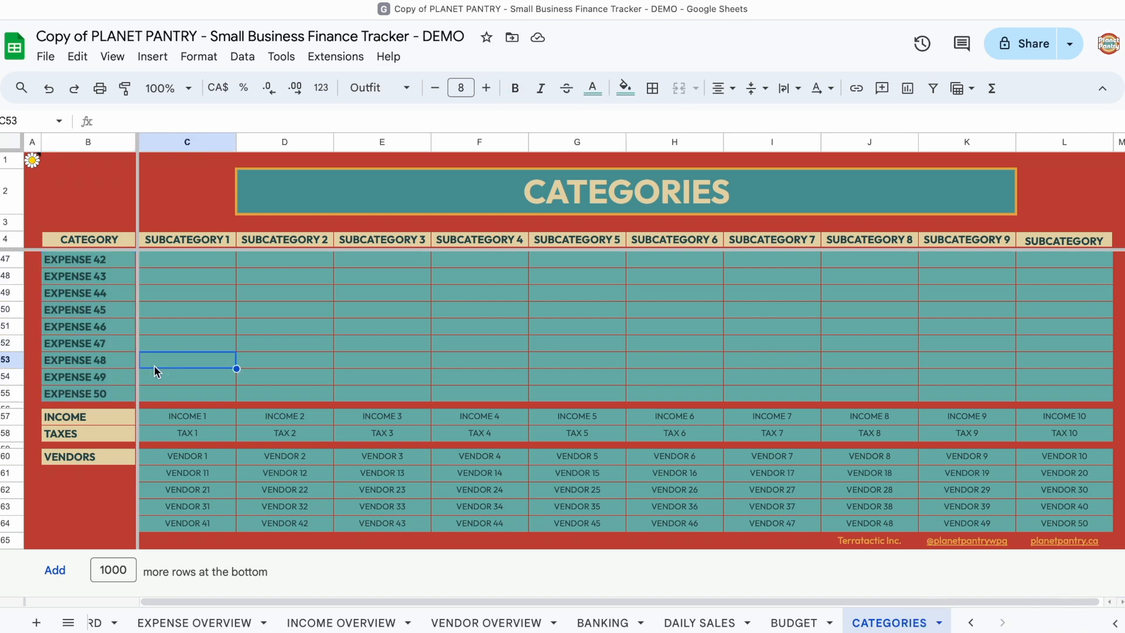
# Step: Clear all placeholder expense names from the light blue cells of the CATEGORY column, starting at B6
pyautogui.scroll(12, 154, 369)
pyautogui.click(113, 269)
pyautogui.scroll(-11, 113, 270)
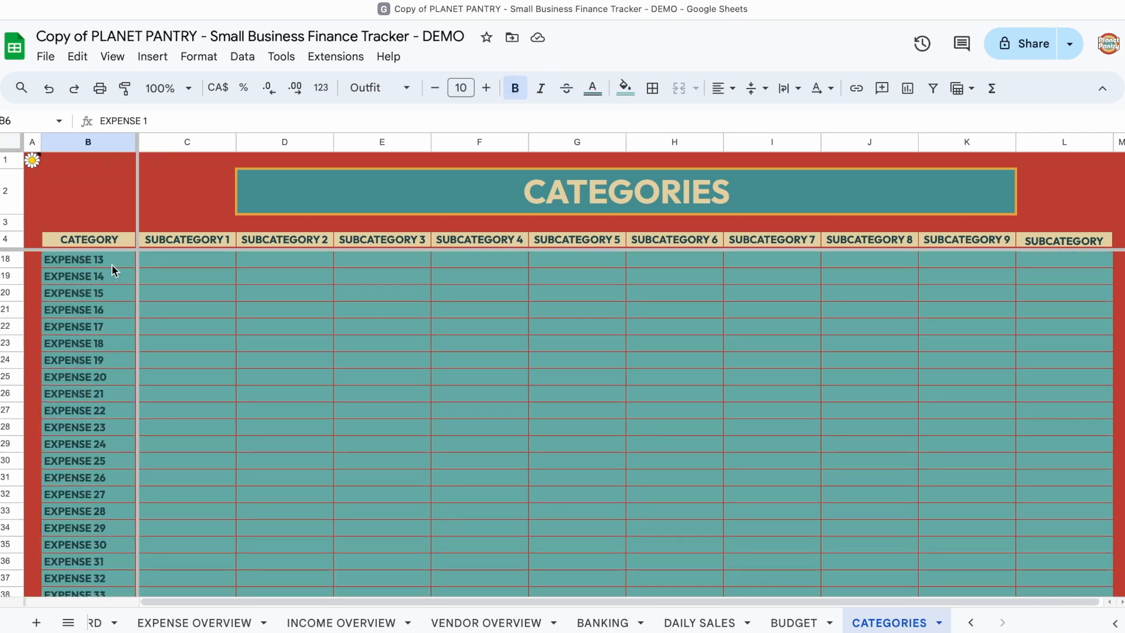
pyautogui.keyDown('shift'); pyautogui.click(110, 466); pyautogui.keyUp('shift')
pyautogui.press('Delete')
pyautogui.click(157, 391)
pyautogui.scroll(12, 157, 389)
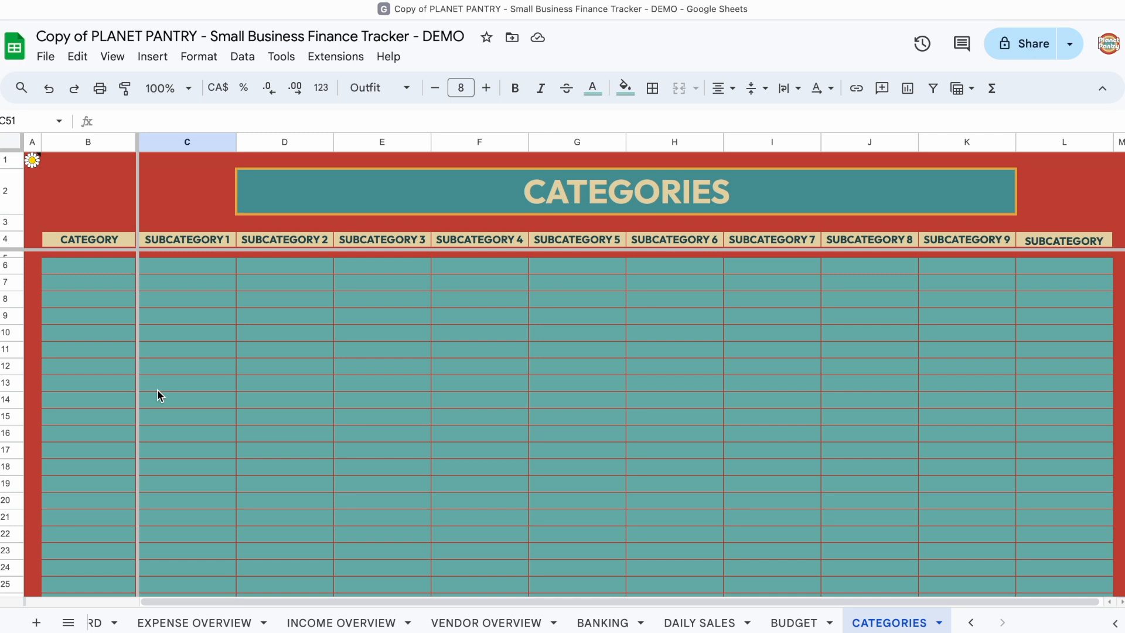
# Step: Enter RENT, INSURANCE and BANK FEES as the first three expense categories in B6 to B8
pyautogui.click(127, 268)
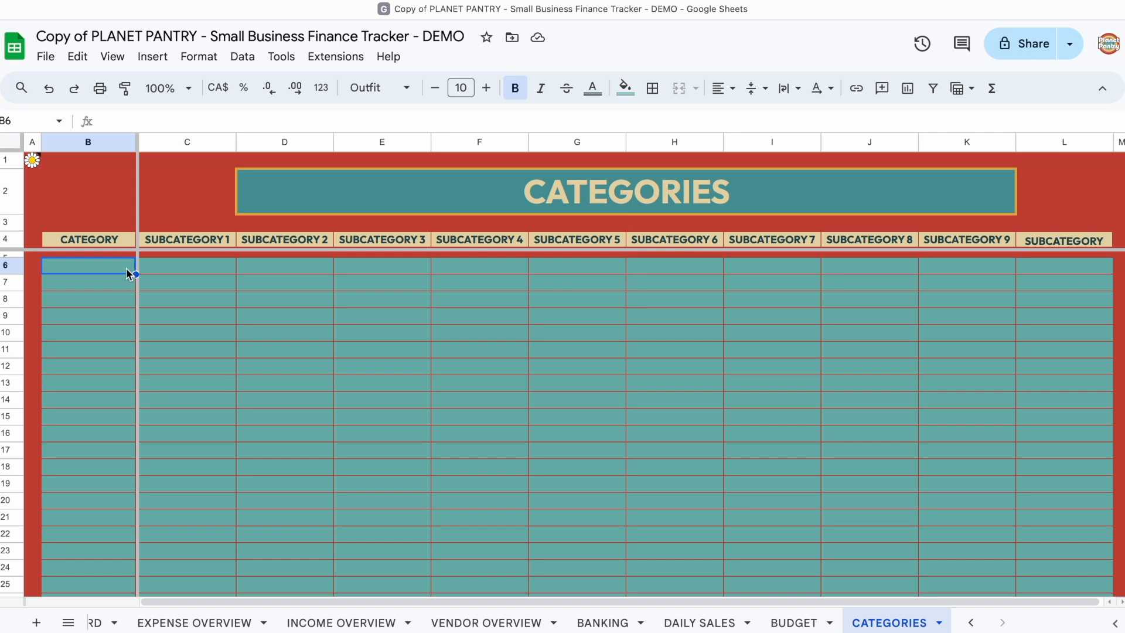
pyautogui.write('RENT')
pyautogui.click(124, 284)
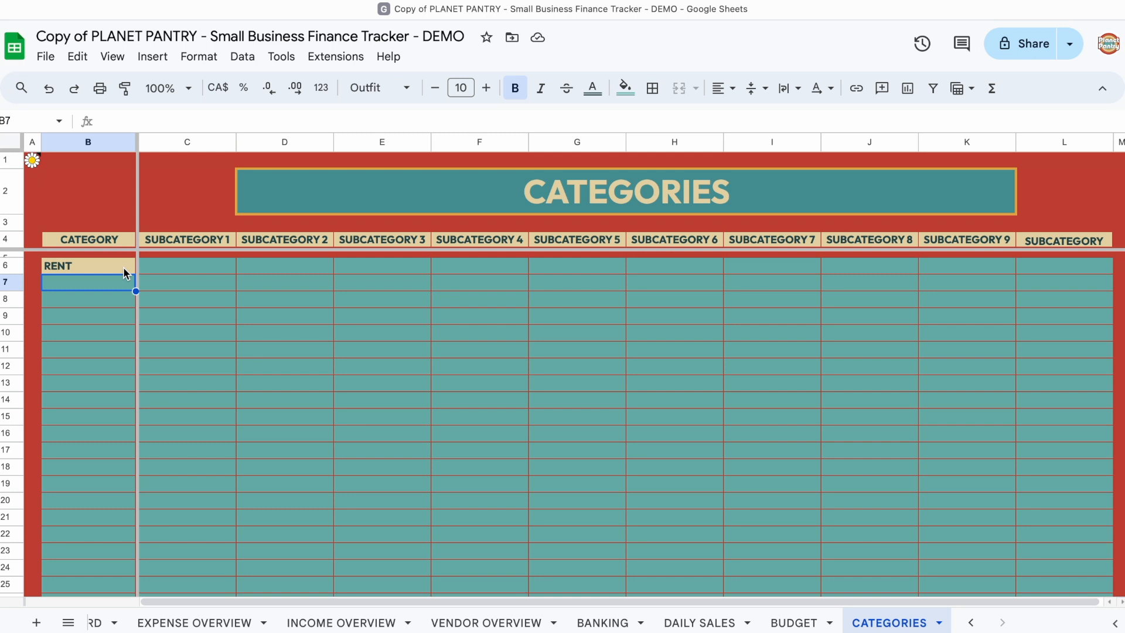
pyautogui.write('INSURANCE')
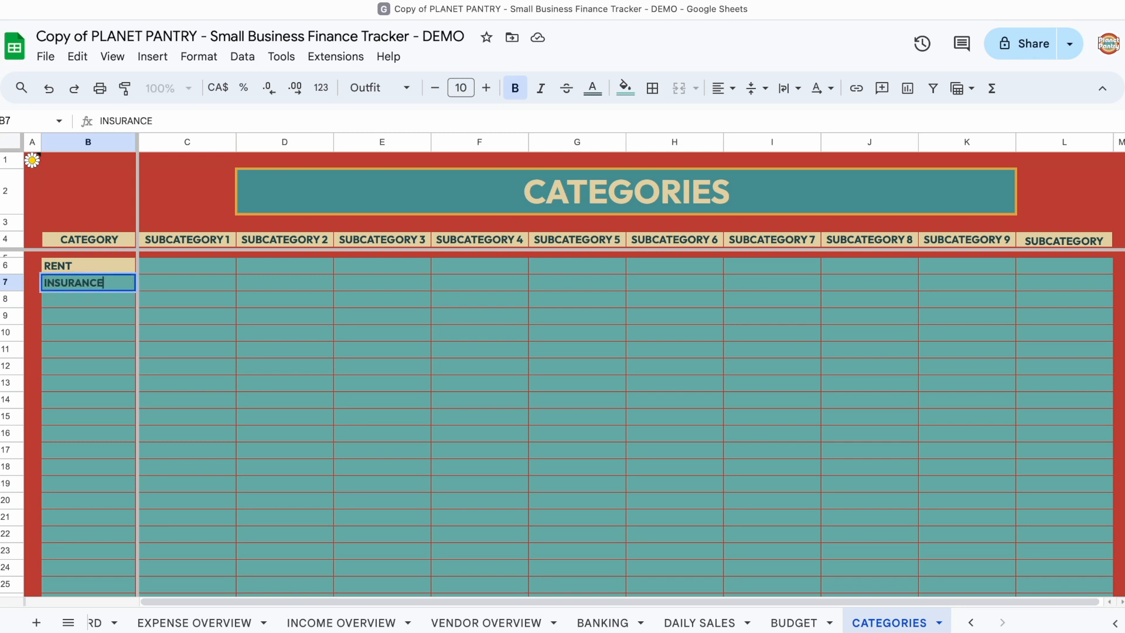
pyautogui.press('Return')
pyautogui.write('BANK FEES')
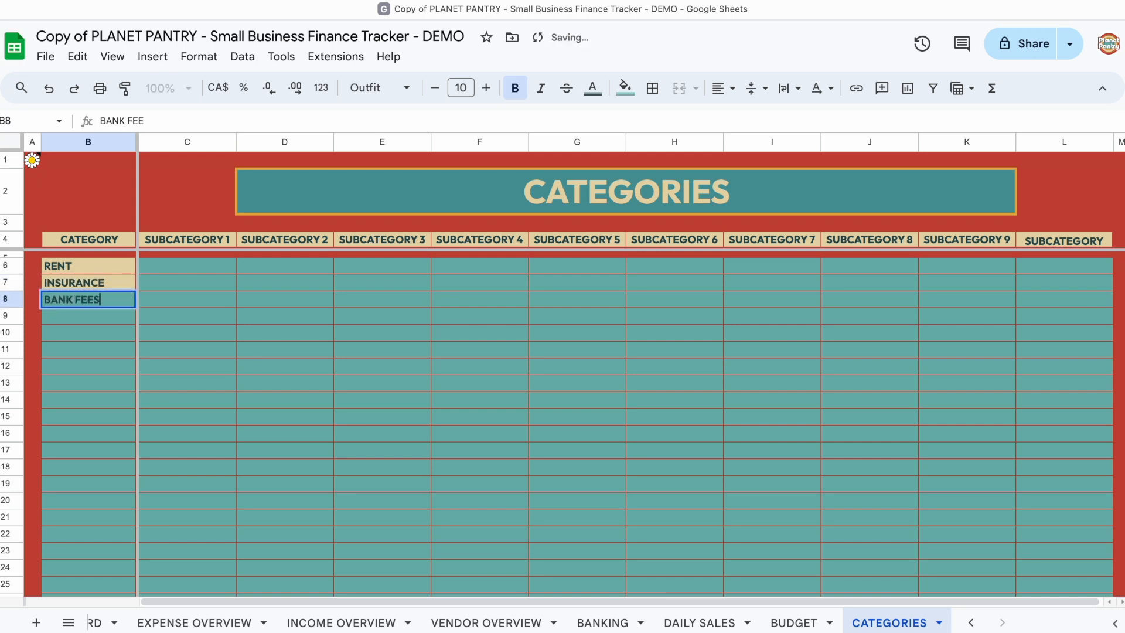
pyautogui.press('Return')
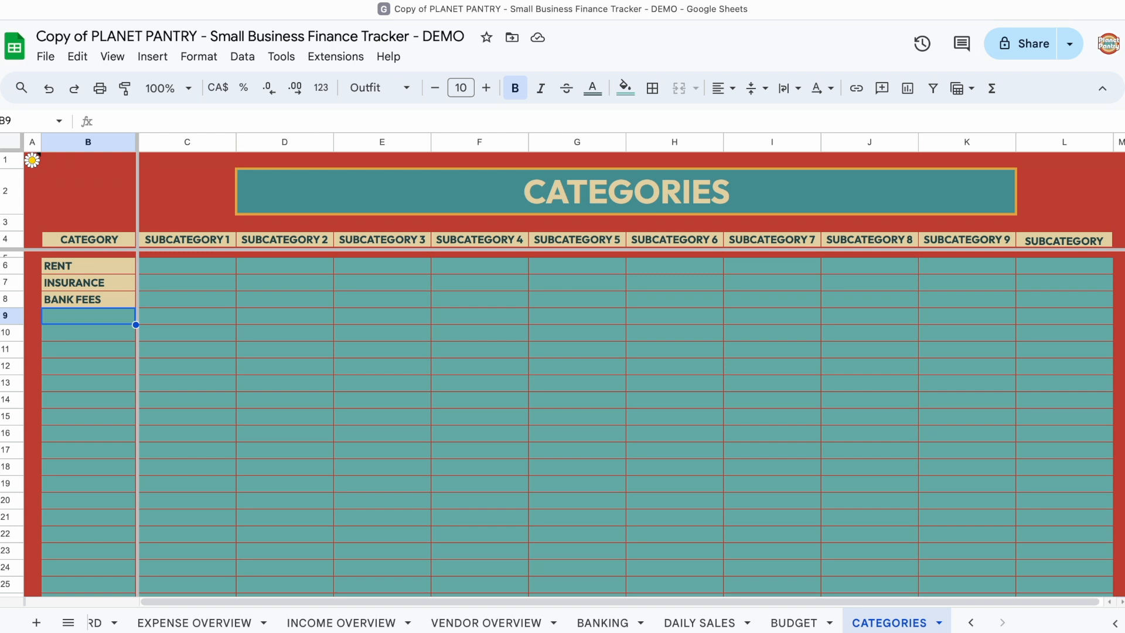
# Step: Add the categories LEGAL FEES, INVENTORY, WAGES, PAYROLL FEES and LOAN in B9 to B13
pyautogui.write('LEGAL FEES')
pyautogui.press('Return')
pyautogui.write('INVENTORY')
pyautogui.press('Return')
pyautogui.write('WAGES')
pyautogui.press('Return')
pyautogui.write('PAYROLL FEES')
pyautogui.press('Return')
pyautogui.write('LOAN')
pyautogui.press('Return')
# Step: Add the categories MARKETING, PHONE, INTERNET, DONATIONS and SUPPLIES in B14 to B18
pyautogui.write('MARKETING')
pyautogui.press('Return')
pyautogui.write('MAINTENAN')
pyautogui.press('BackSpace')
pyautogui.press('BackSpace')
pyautogui.press('BackSpace')
pyautogui.press('BackSpace')
pyautogui.press('BackSpace')
pyautogui.press('BackSpace')
pyautogui.press('BackSpace')
pyautogui.press('BackSpace')
pyautogui.press('BackSpace')
pyautogui.write('PHONE')
pyautogui.press('Return')
pyautogui.write('INTERNET')
pyautogui.press('Return')
pyautogui.write('DONATIONS')
pyautogui.press('Return')
pyautogui.write('SUPPLIES')
pyautogui.press('Return')
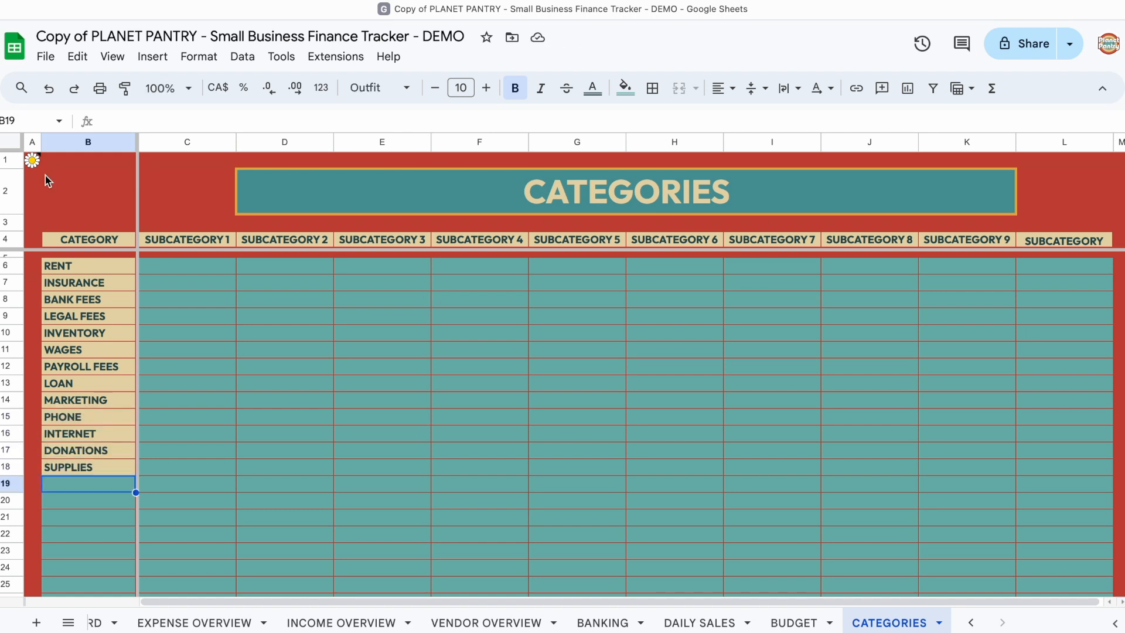
# Step: Reopen the note in A1 and read on through its setup instructions
pyautogui.click(37, 167)
pyautogui.scroll(-3, 106, 246)
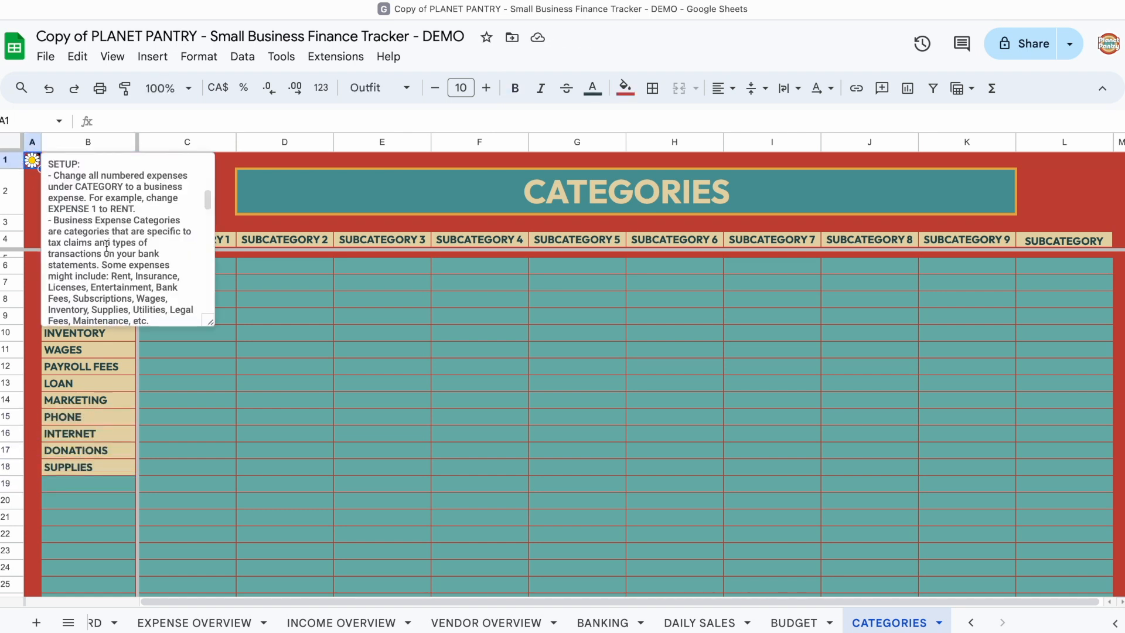
pyautogui.scroll(-1, 106, 246)
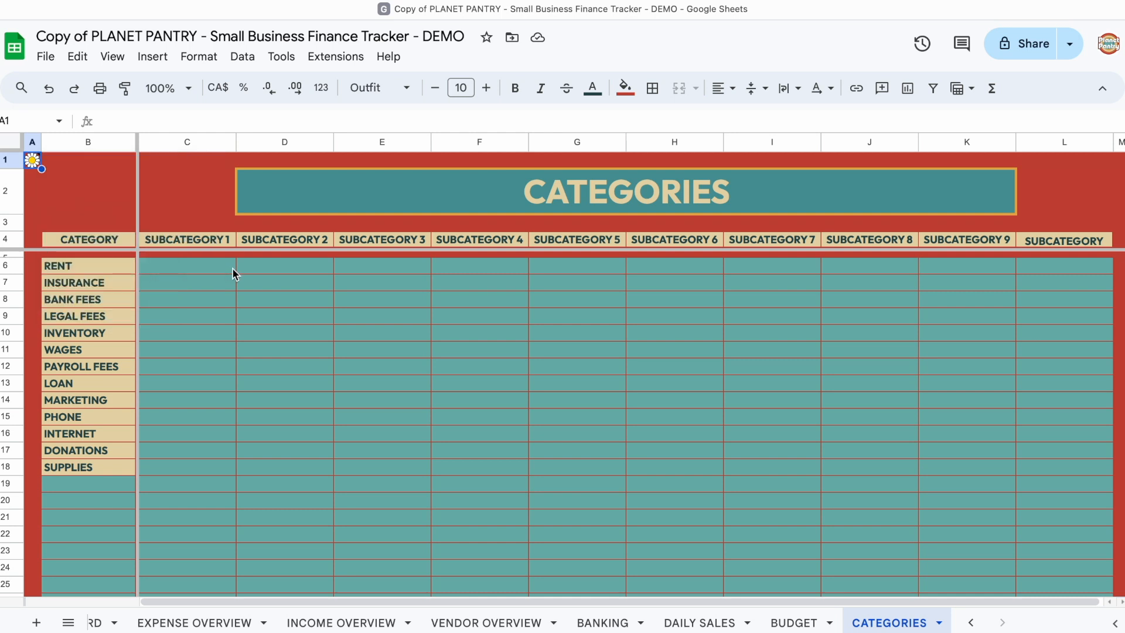
# Step: Enter COMPANY 1 and COMPANY 2 as the first two subcategories of RENT
pyautogui.click(179, 270)
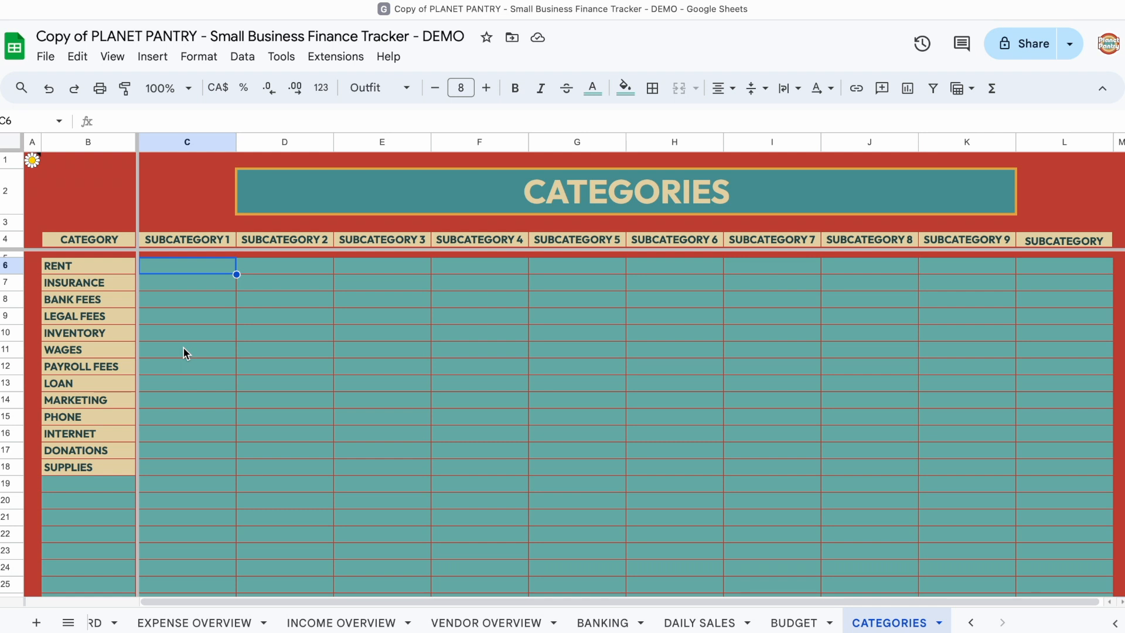
pyautogui.write('COMPANY 1')
pyautogui.press('Tab')
pyautogui.write('COMP')
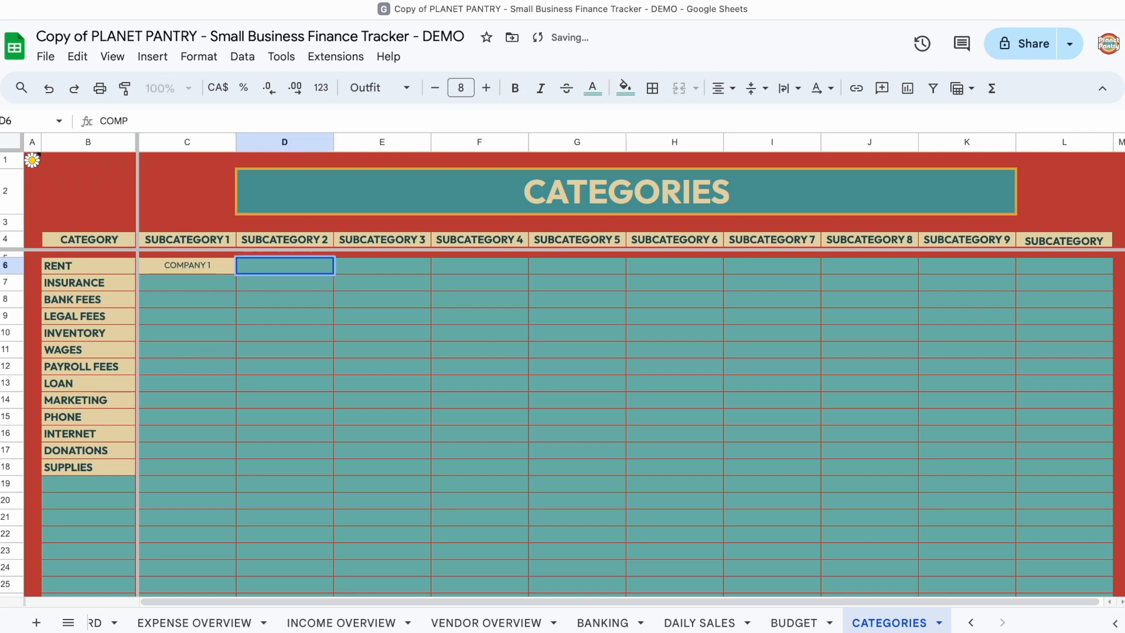
pyautogui.write('ANY 2')
pyautogui.press('Tab')
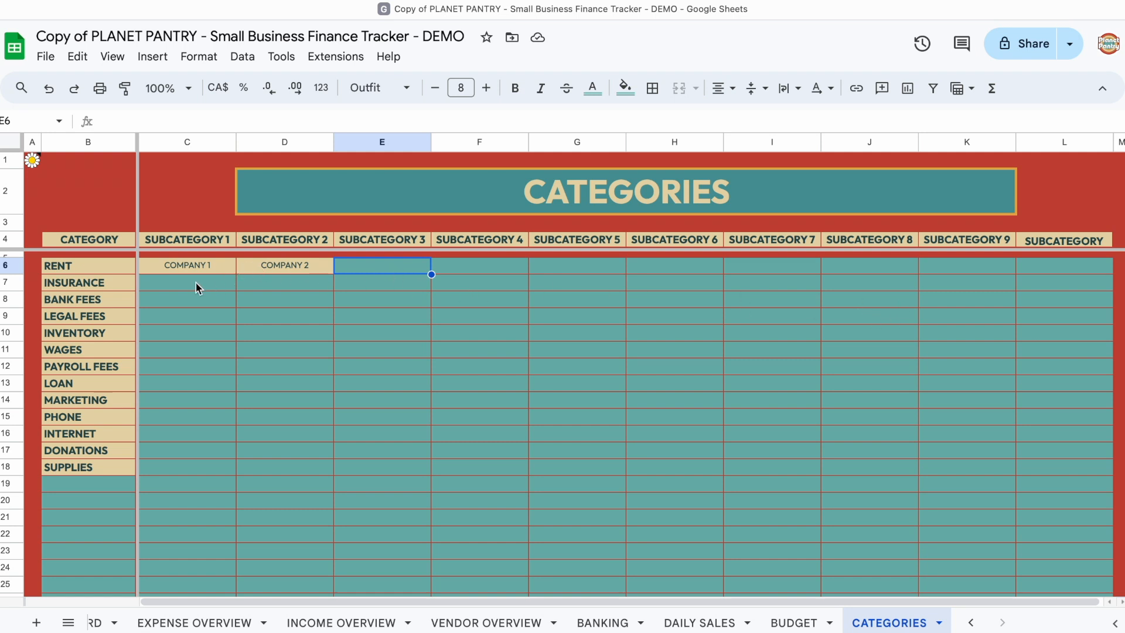
# Step: Fill the BANK FEES row with the subcategories ETRANSFER FEES, WIRE FEES, SERVICE FEES and ANNUAL FEES
pyautogui.click(190, 303)
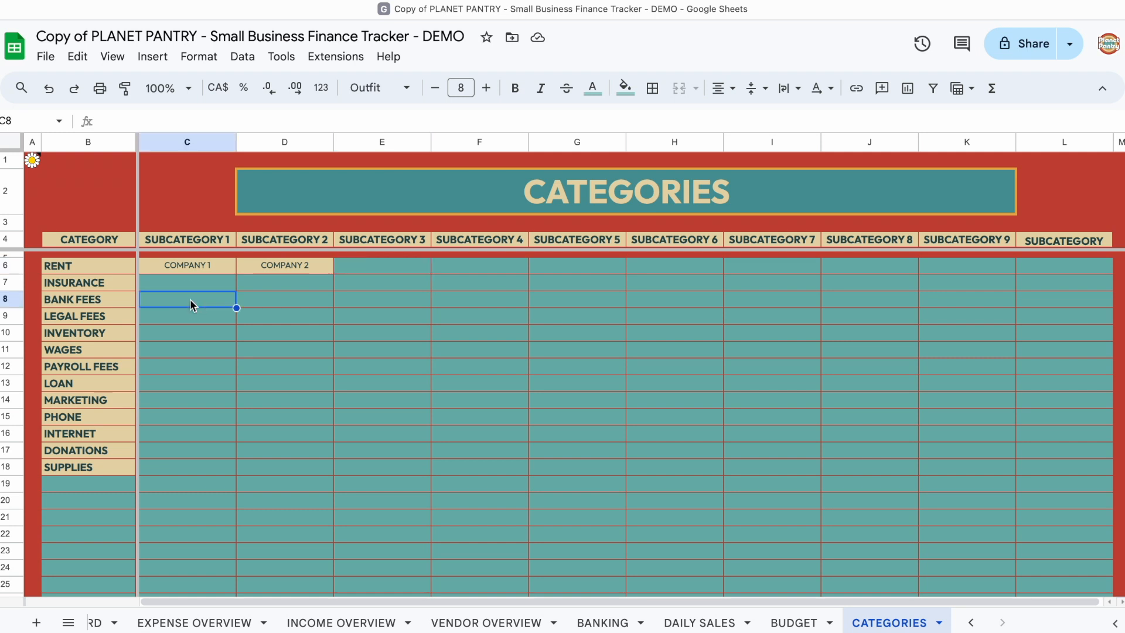
pyautogui.write('ETRANSFER FEES')
pyautogui.press('Tab')
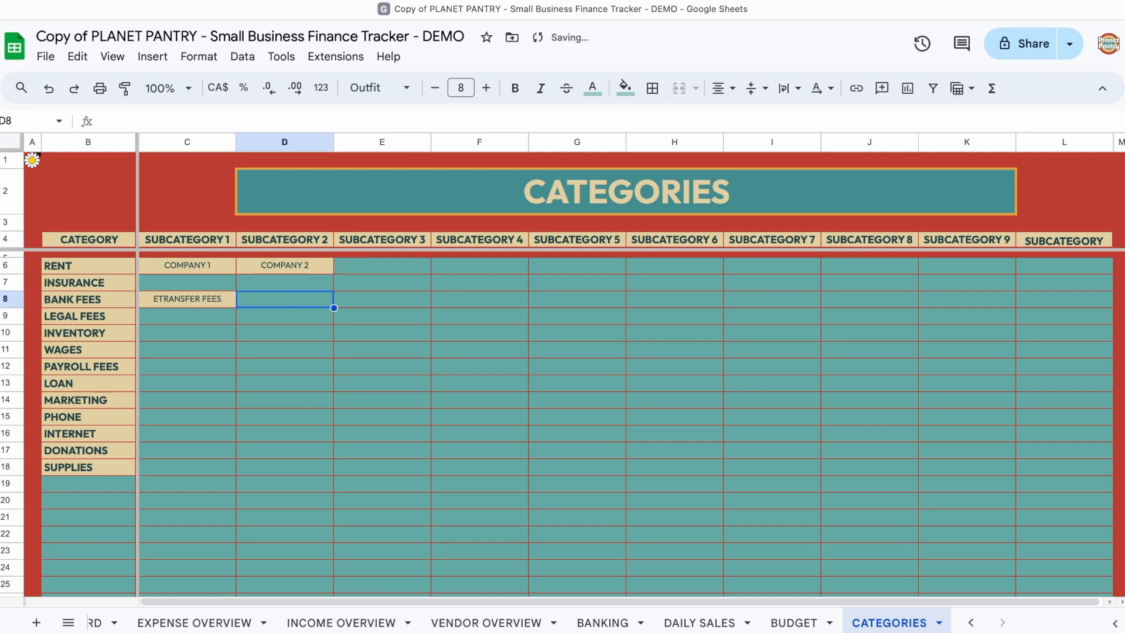
pyautogui.write('WIRE FEES')
pyautogui.press('Tab')
pyautogui.write('SERVICE FEES')
pyautogui.press('Tab')
pyautogui.write('ANNUAL FEES')
pyautogui.press('Return')
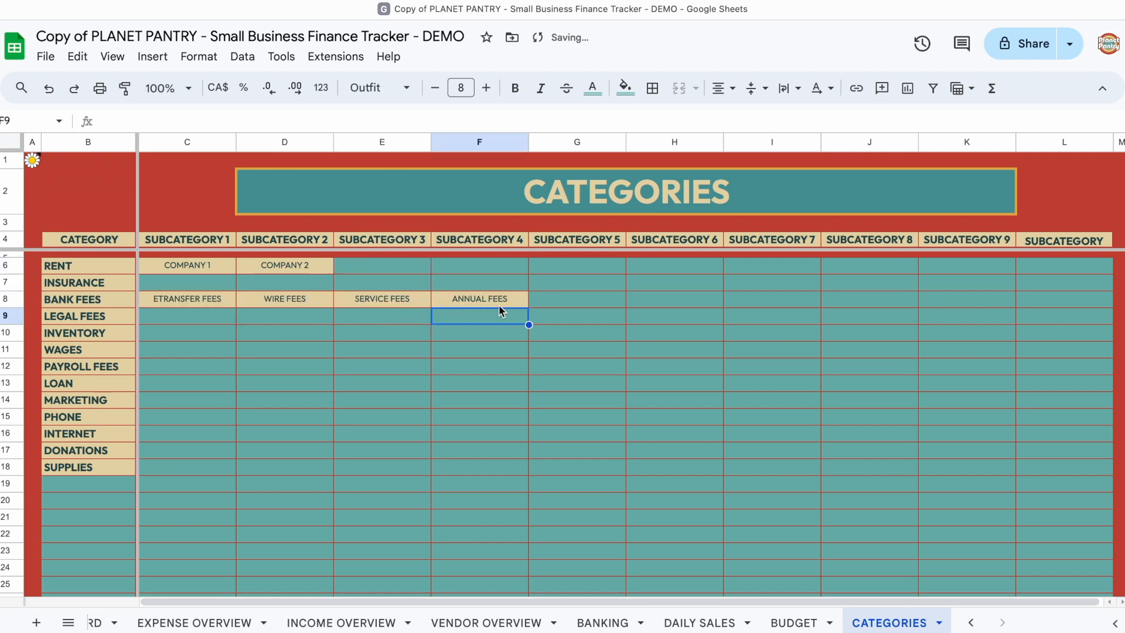
# Step: Enter WHOLESALE and CONSIGNMENT as the subcategories of INVENTORY
pyautogui.click(168, 333)
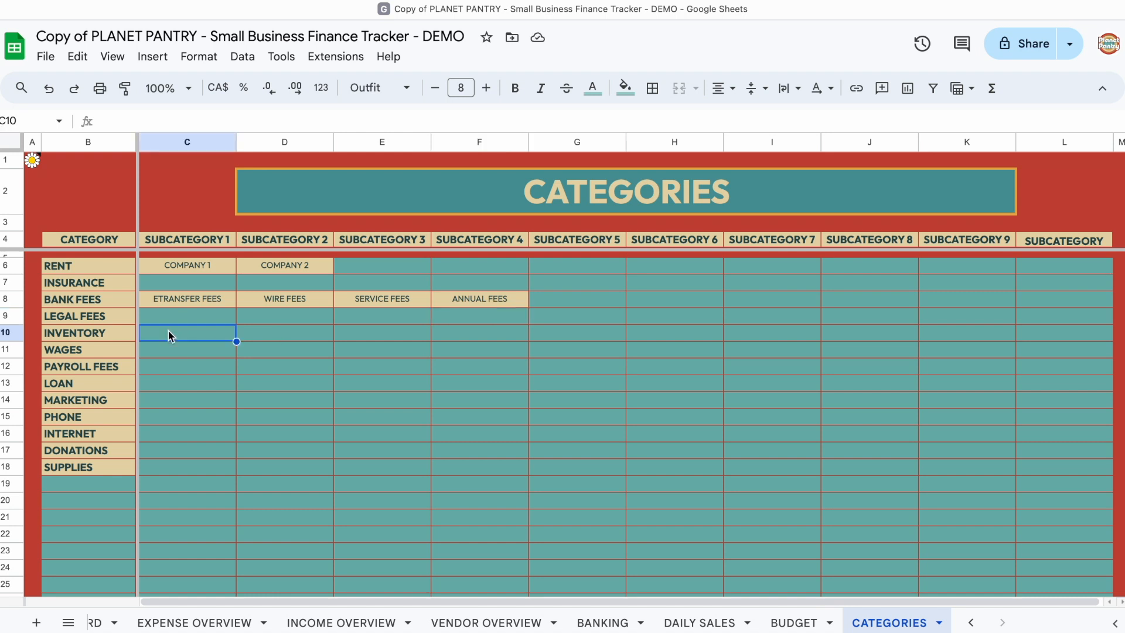
pyautogui.write('WHOLESA')
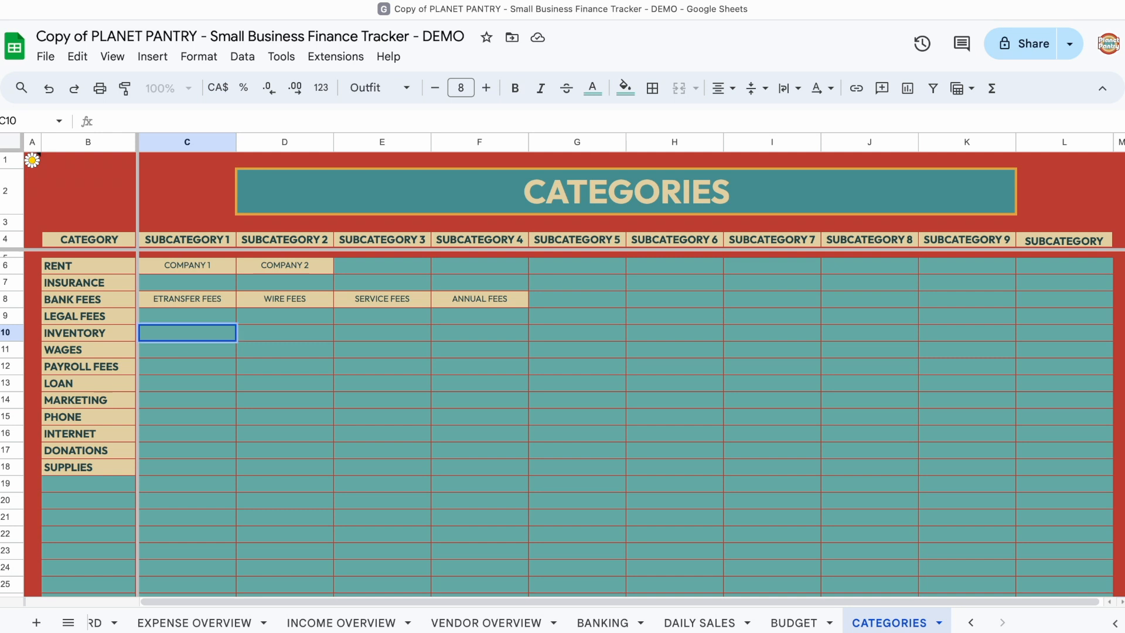
pyautogui.write('LE')
pyautogui.press('Tab')
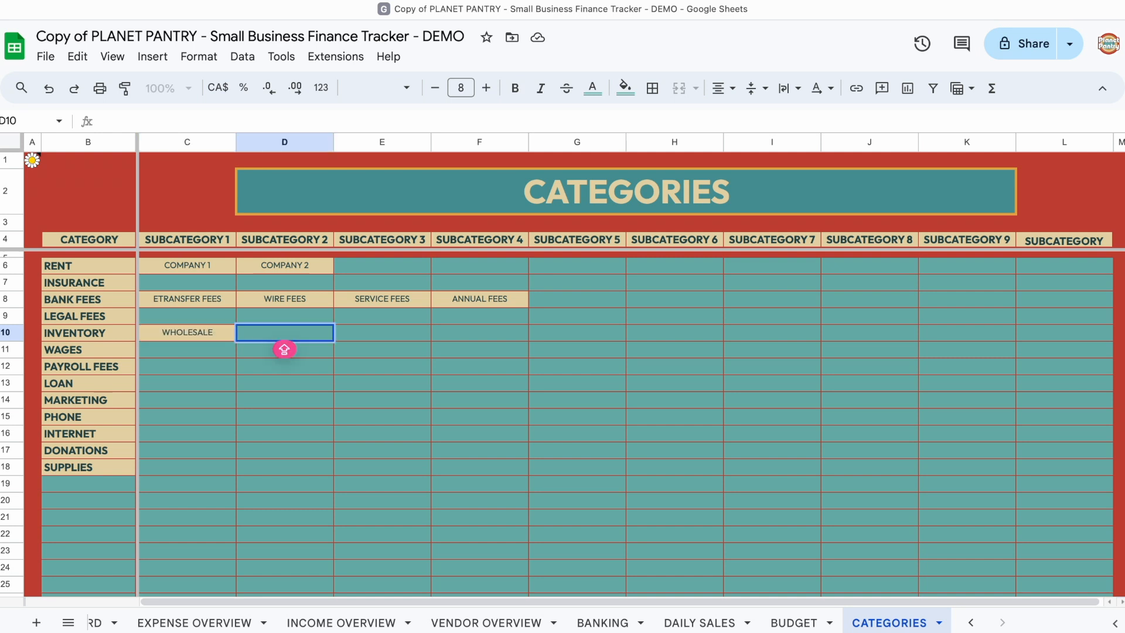
pyautogui.write('CONSIGNMENT')
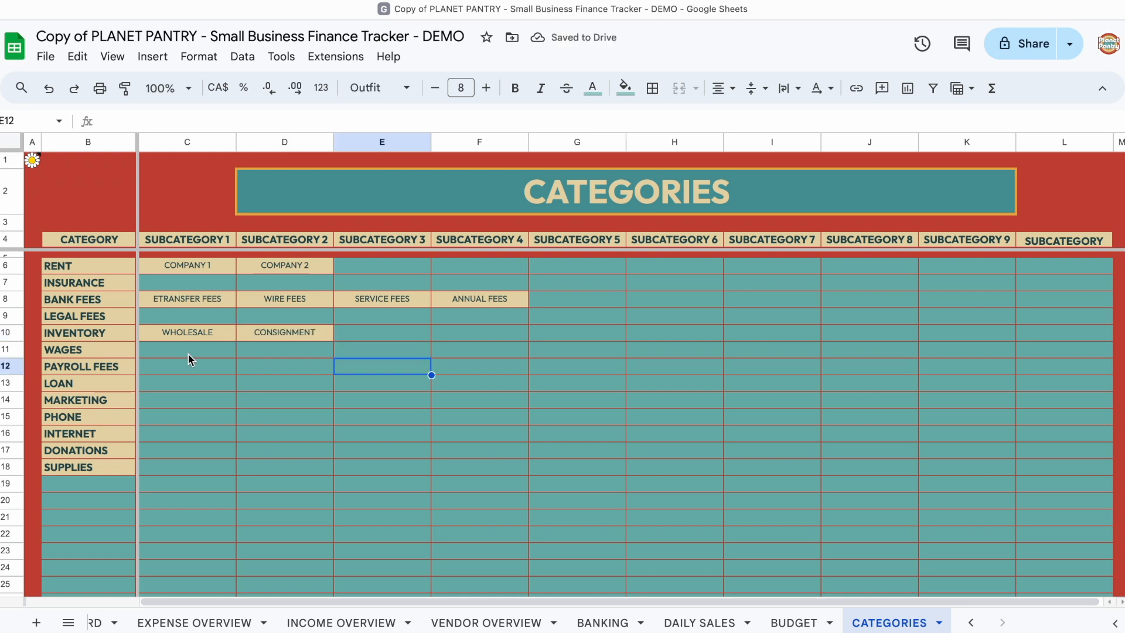
# Step: Fill the WAGES row with the subcategories PAYROLL COMPANY, EMPLOYEE 1 and EMPLOYEE 2
pyautogui.click(188, 355)
pyautogui.write('PAYROLL COMP')
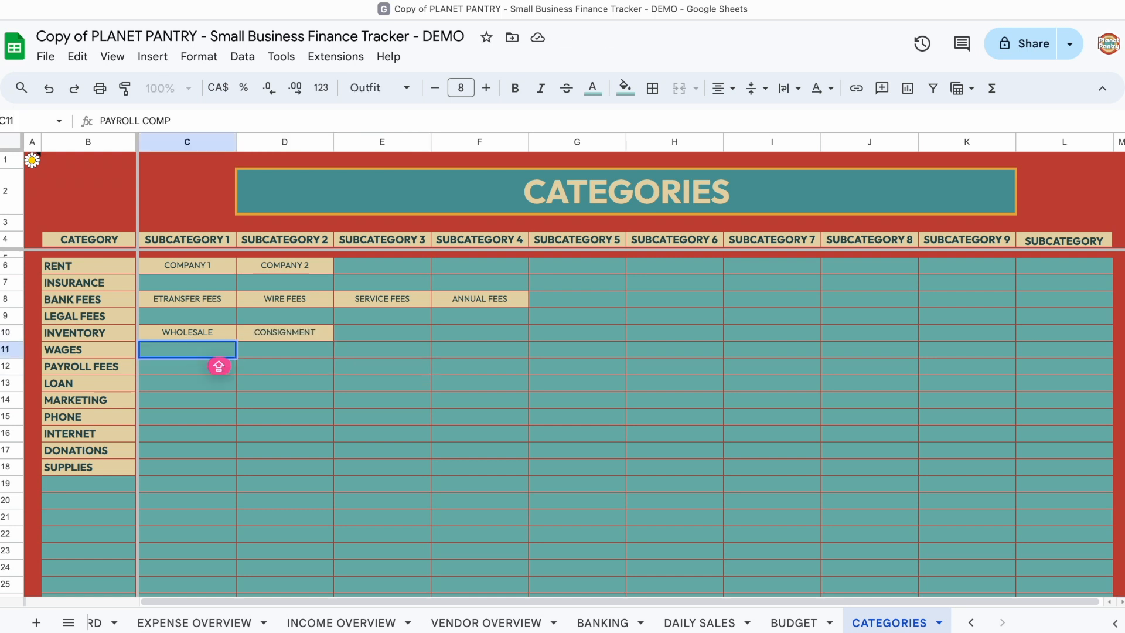
pyautogui.write('ANY')
pyautogui.click(280, 347)
pyautogui.write('EMPLOYEE')
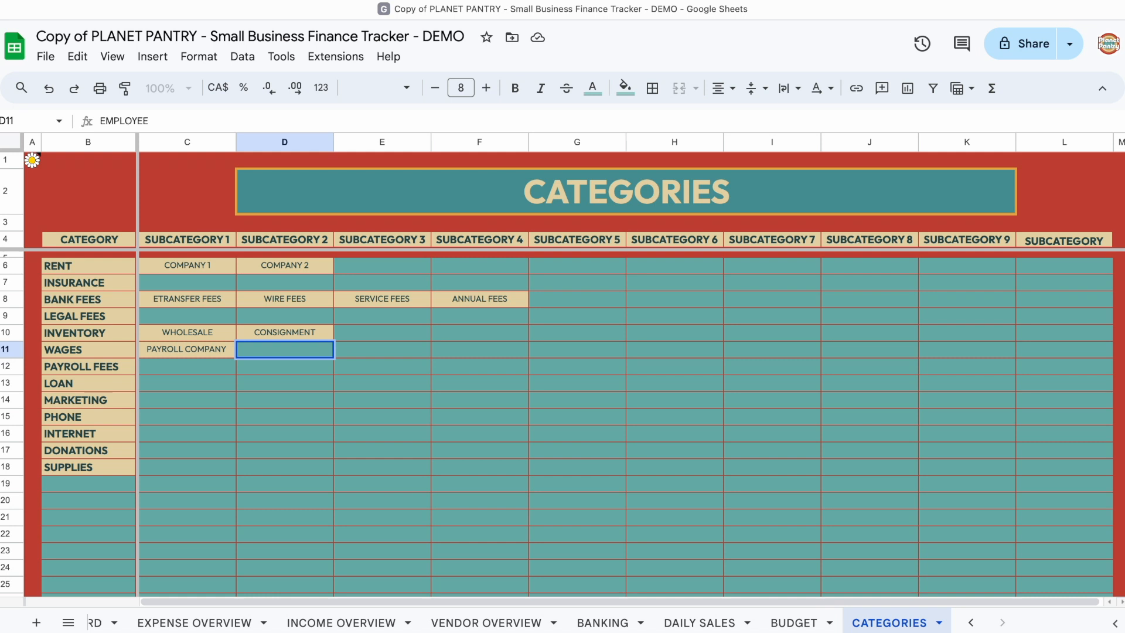
pyautogui.write(' 1')
pyautogui.click(378, 350)
pyautogui.write('EMPLOYEE 2')
# Step: Enter LOAN 1, LOAN 2 and LOAN 3 as the subcategories of LOAN
pyautogui.click(185, 368)
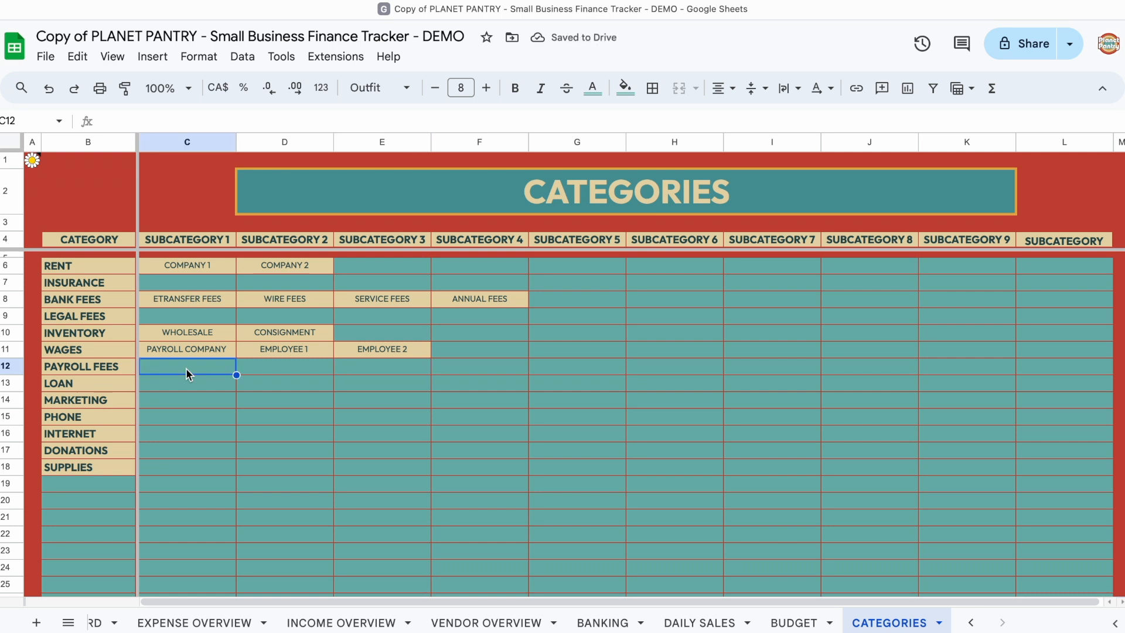
pyautogui.press('Down')
pyautogui.write('LOAN')
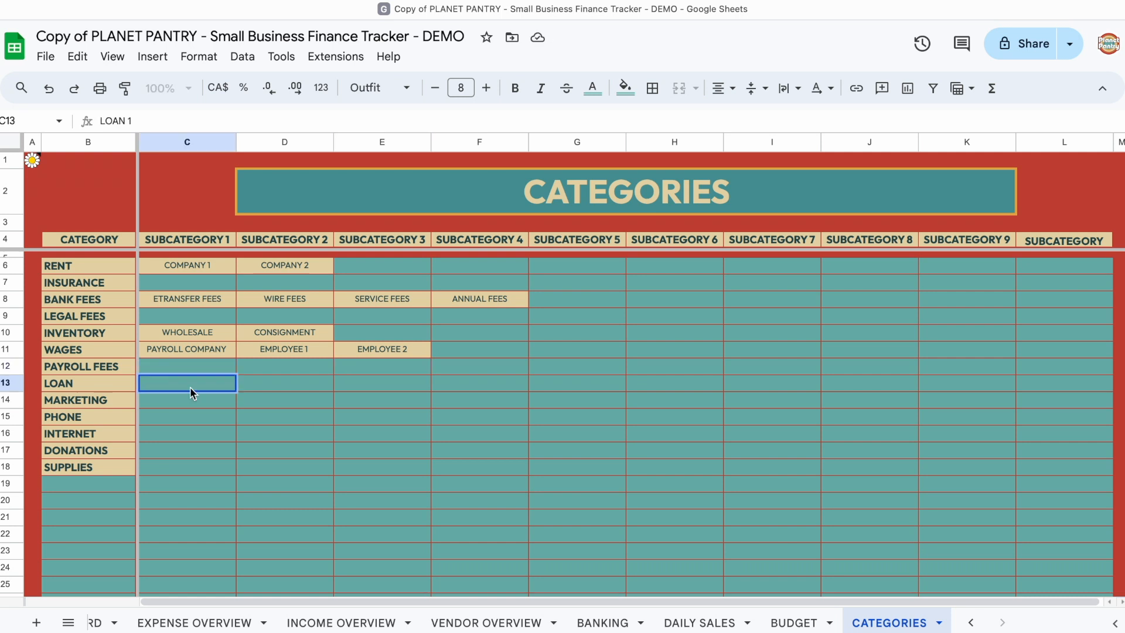
pyautogui.press('Tab')
pyautogui.write('LOAN 2')
pyautogui.press('Tab')
pyautogui.write('LOAN 3')
pyautogui.click(225, 405)
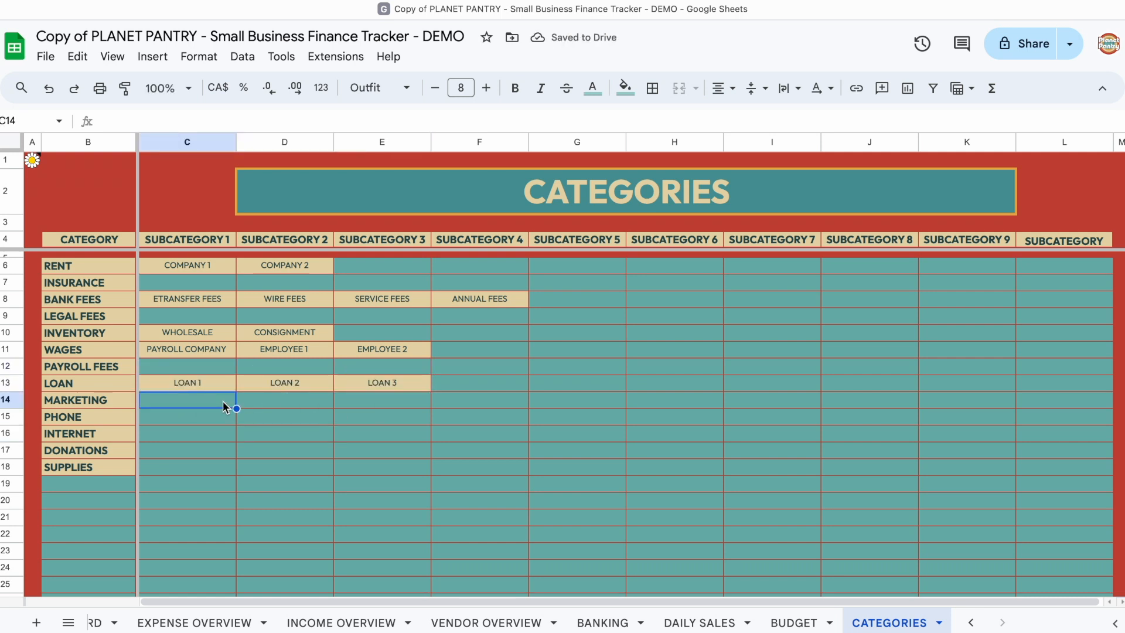
# Step: Enter FACEBOOK MARKETING and SOCIALS as the subcategories of MARKETING
pyautogui.write('FACEBOOK MARKETING')
pyautogui.click(297, 400)
pyautogui.write('SOCIALS')
pyautogui.click(289, 434)
# Step: Enter PHONE COMPANY as the first subcategory of PHONE and INTERNET COMPANY as the first subcategory of INTERNET
pyautogui.click(210, 421)
pyautogui.write('PHONE COMPANY')
pyautogui.press('Return')
pyautogui.write('INTERNET COMPANY')
pyautogui.press('Return')
# Step: Fill the DONATIONS row with the subcategories DONATION 1, DONATION 2 and DONATION 3
pyautogui.write('DONATION 1')
pyautogui.press('Tab')
pyautogui.write('DONATION 2')
pyautogui.press('Tab')
pyautogui.write('DONATION 3')
pyautogui.press('Return')
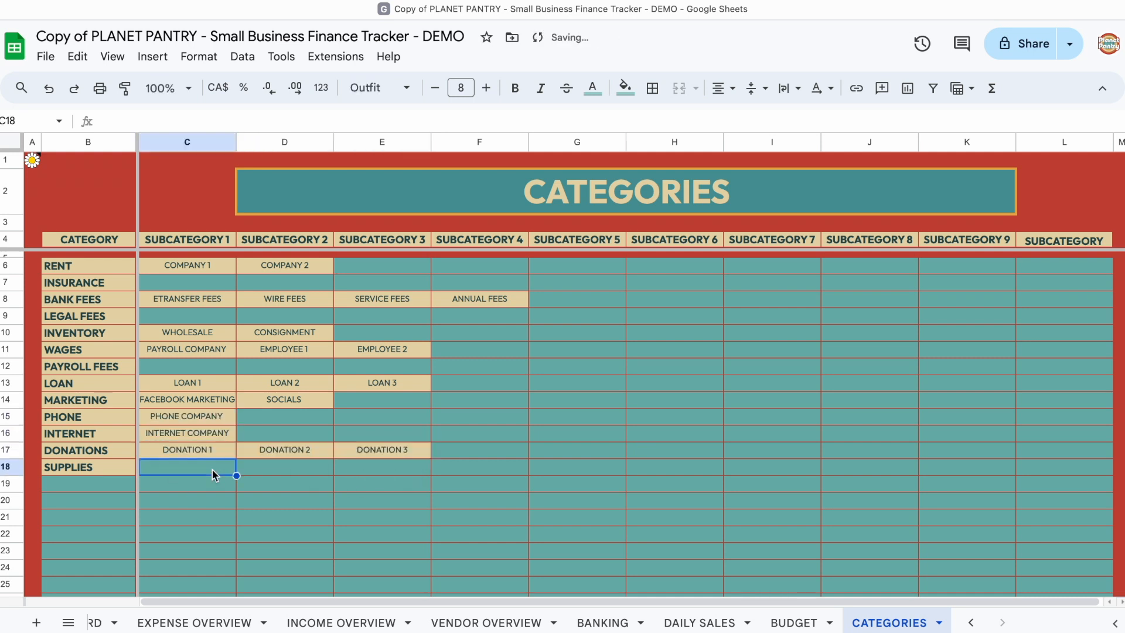
# Step: Enter STAPLES and HOME DEPOT as the subcategories of SUPPLIES
pyautogui.write('STAPLES')
pyautogui.press('Tab')
pyautogui.write('HOME DEPOT')
pyautogui.press('Tab')
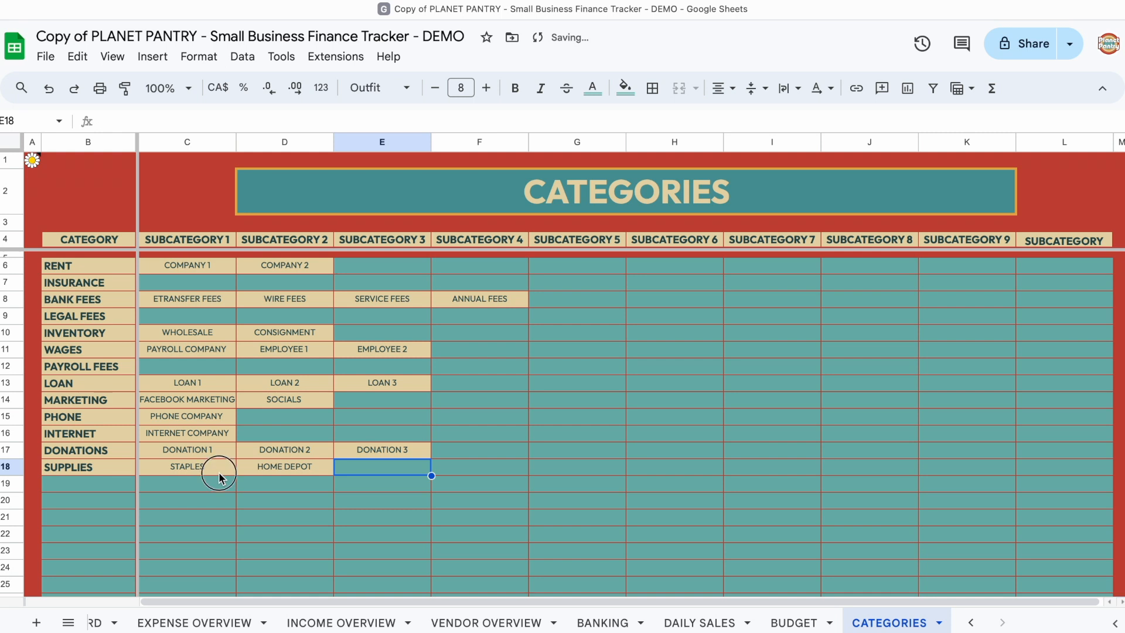
pyautogui.click(219, 476)
pyautogui.click(289, 469)
pyautogui.click(223, 467)
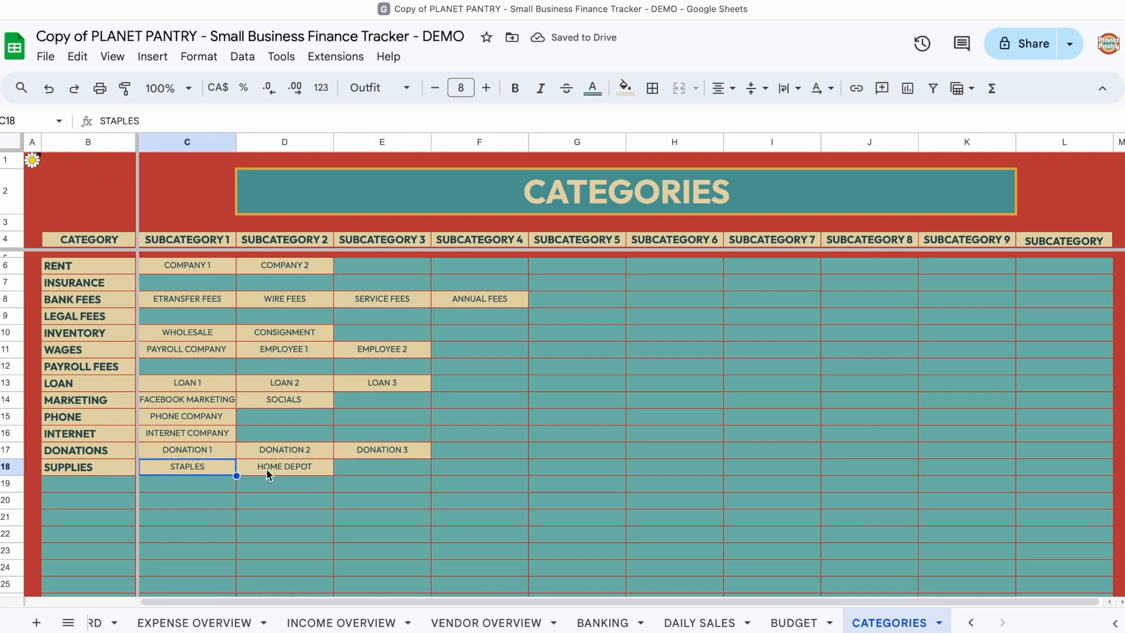
pyautogui.click(266, 472)
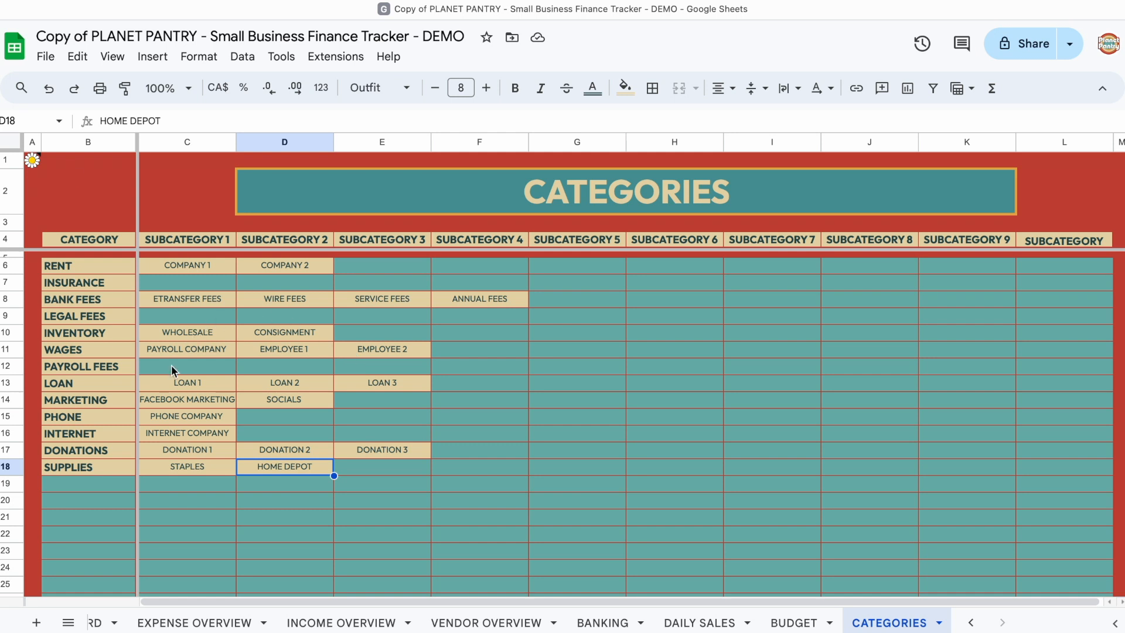
# Step: Read through the instruction note attached to cell A1 of the CATEGORIES sheet
pyautogui.click(32, 159)
pyautogui.scroll(-2, 125, 213)
pyautogui.scroll(-4, 125, 213)
pyautogui.scroll(-3, 125, 213)
pyautogui.click(146, 482)
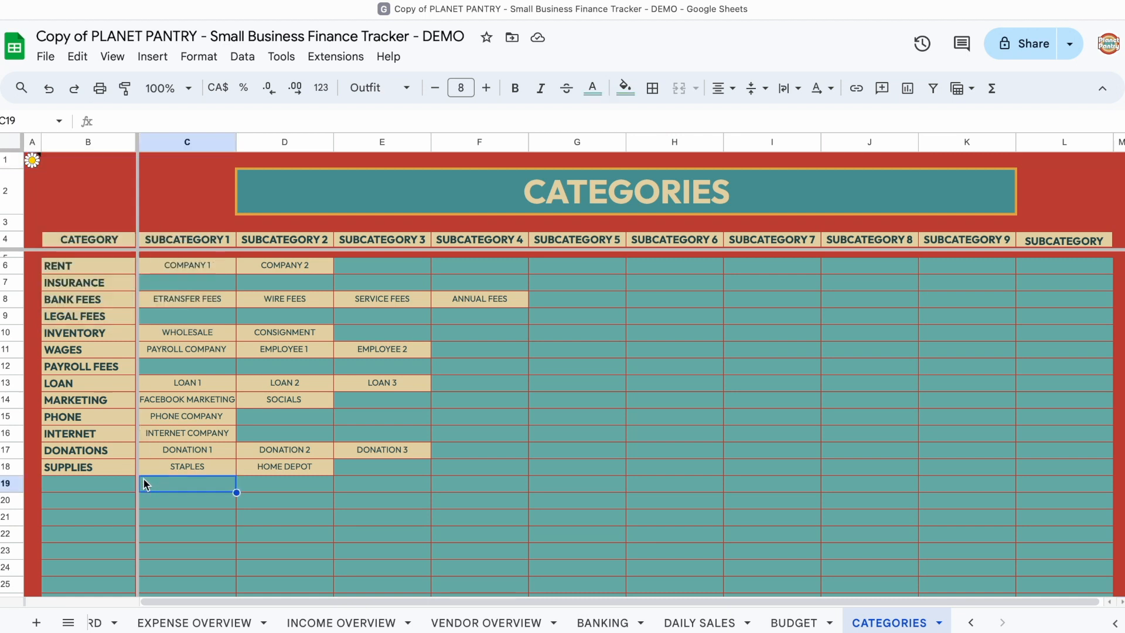
# Step: Clear all ten placeholder subcategories, INCOME 1 to INCOME 10, from the INCOME row
pyautogui.scroll(-3, 146, 483)
pyautogui.scroll(-10, 146, 484)
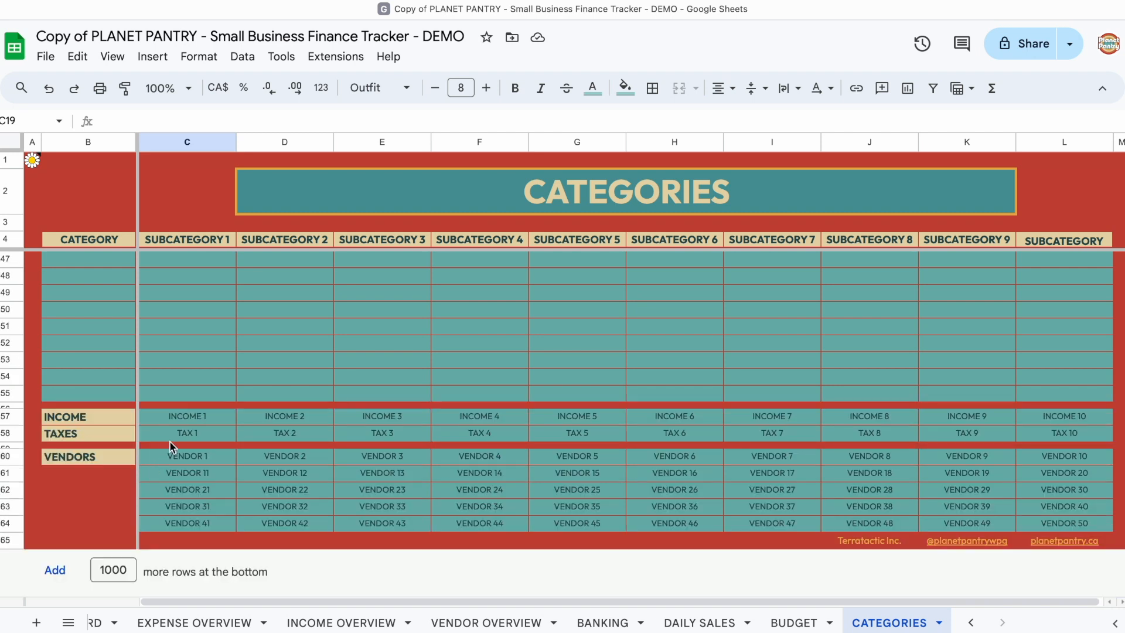
pyautogui.click(199, 420)
pyautogui.keyDown('shift'); pyautogui.click(1031, 418); pyautogui.keyUp('shift')
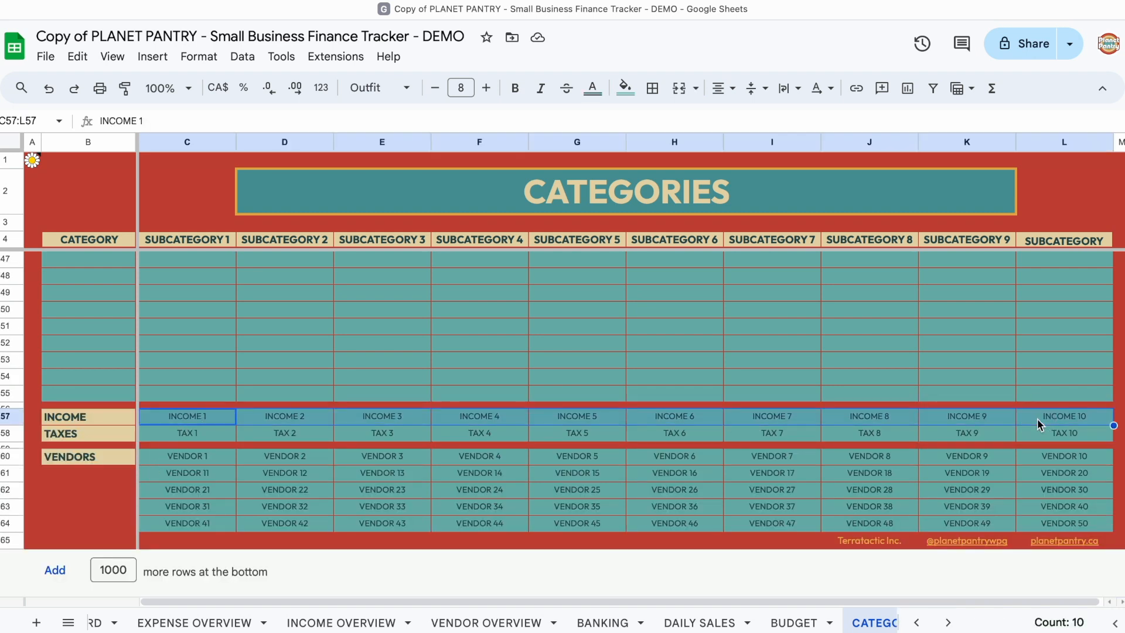
pyautogui.press('Delete')
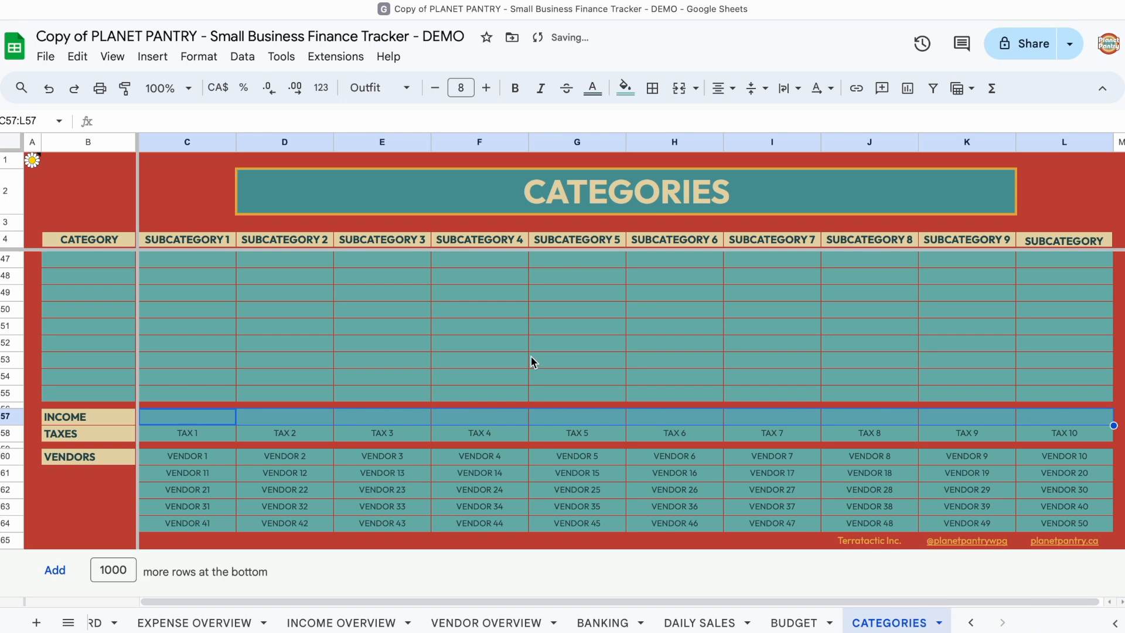
# Step: Fill the INCOME row with the subcategories ONLINE, POS, E-TRANSFER and INVOICE
pyautogui.click(342, 380)
pyautogui.click(203, 420)
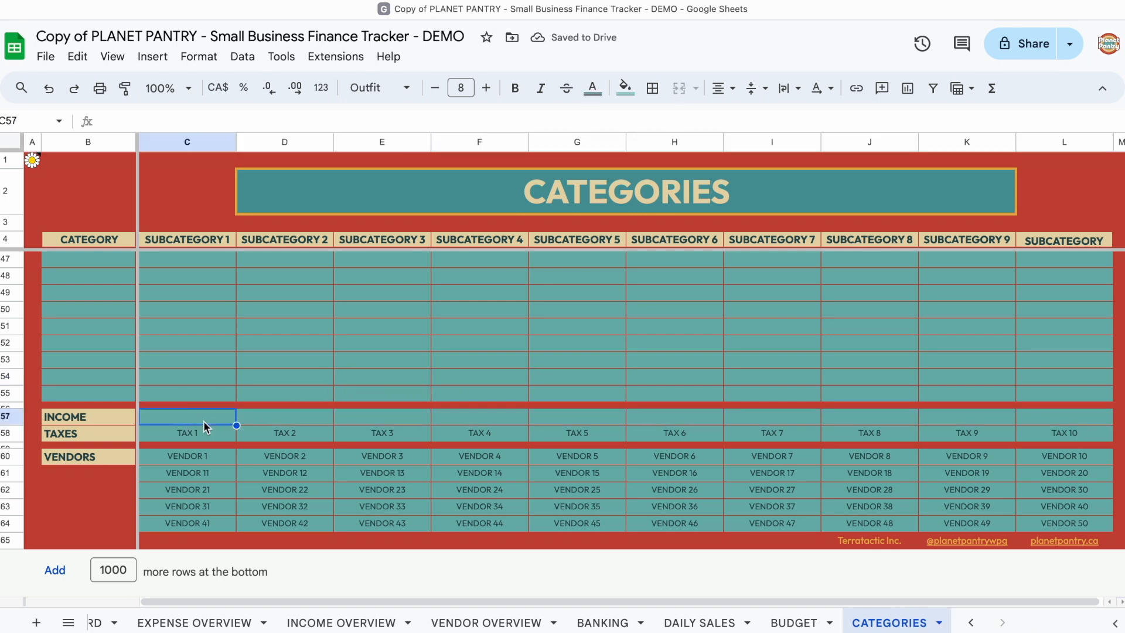
pyautogui.write('ONLINE\tPOS\tENTRANSFER\tINVOICE')
pyautogui.click(122, 416)
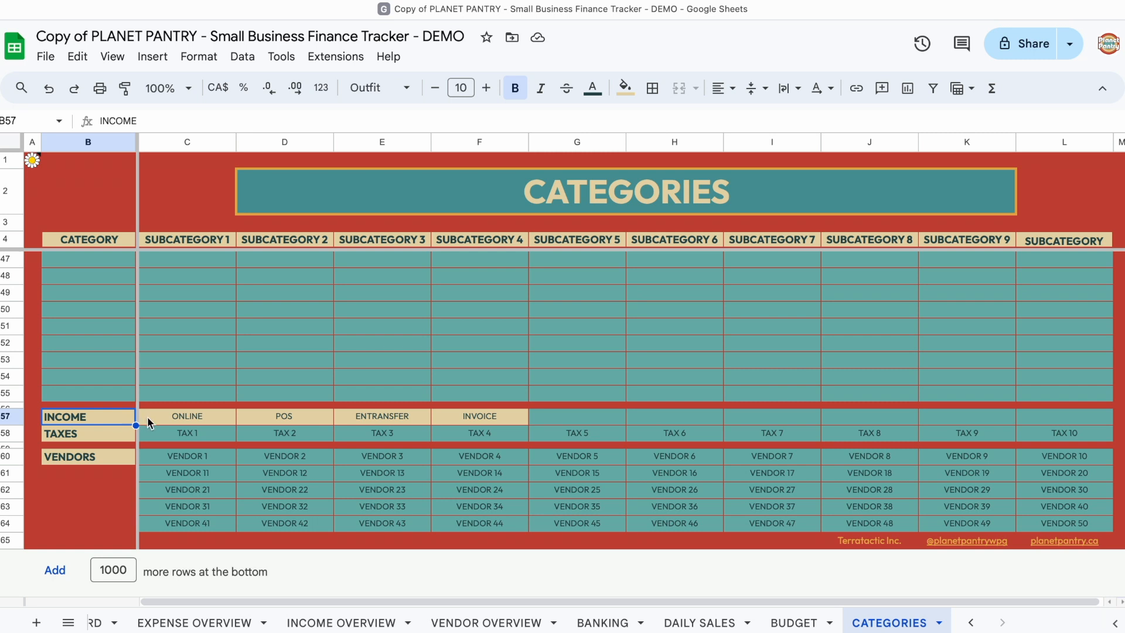
pyautogui.click(176, 420)
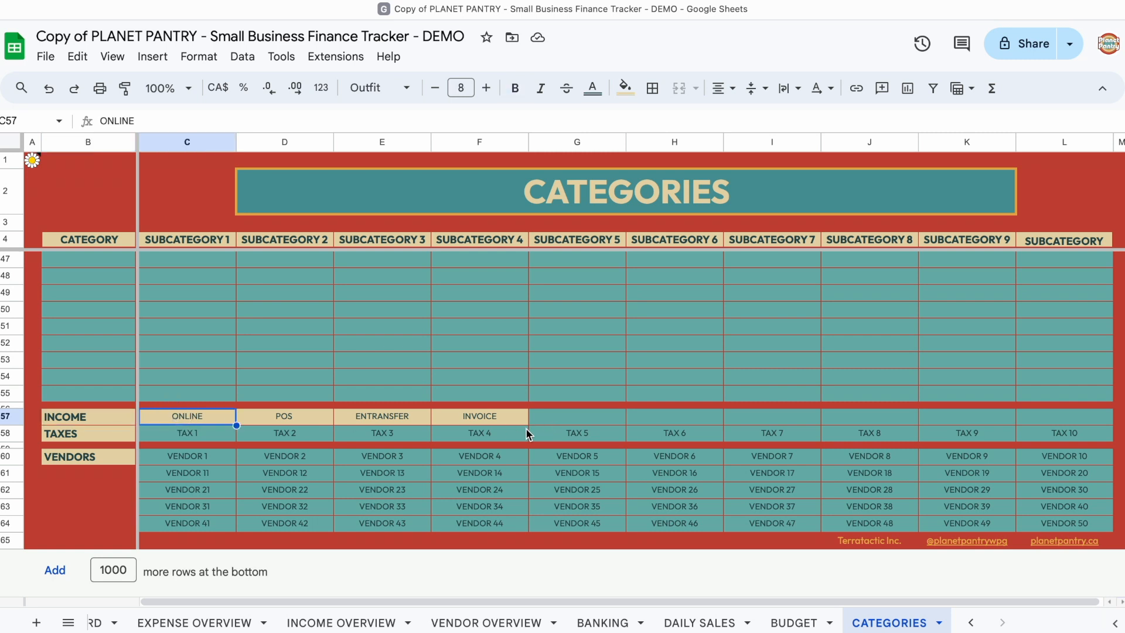
pyautogui.keyDown('shift'); pyautogui.click(507, 418); pyautogui.keyUp('shift')
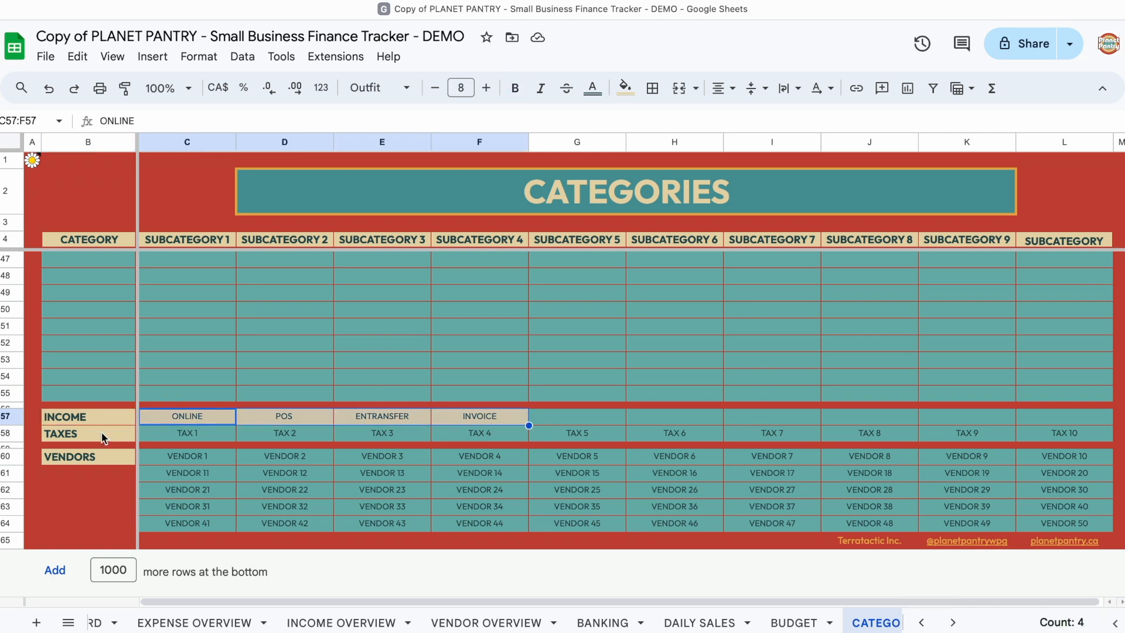
pyautogui.click(467, 420)
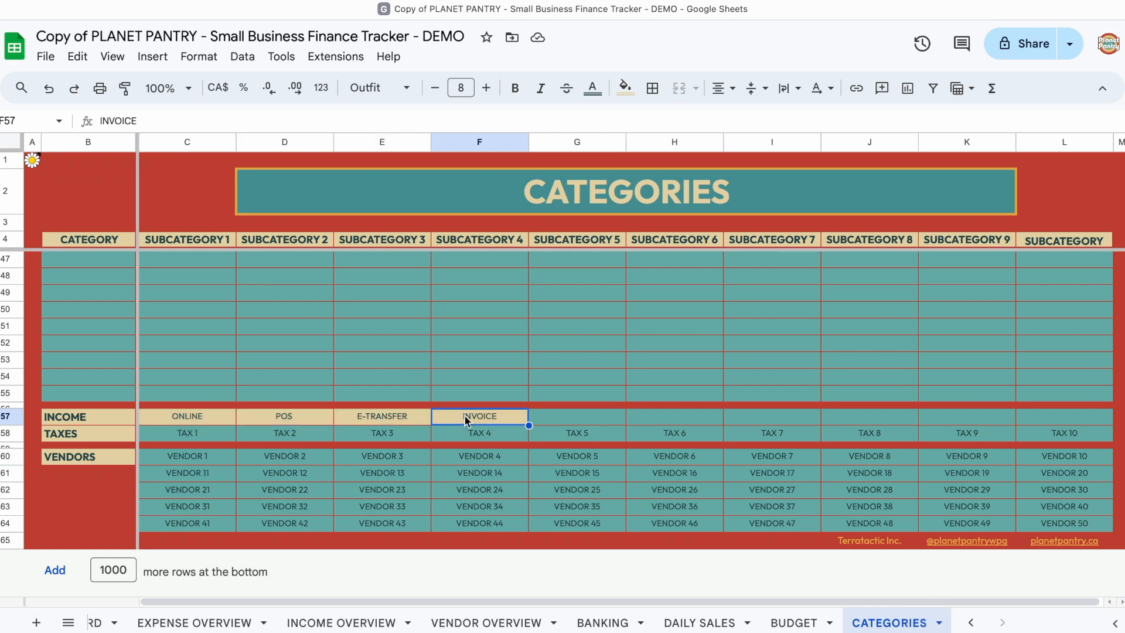
# Step: Clear all ten placeholder subcategories, TAX 1 to TAX 10, from the TAXES row
pyautogui.click(181, 440)
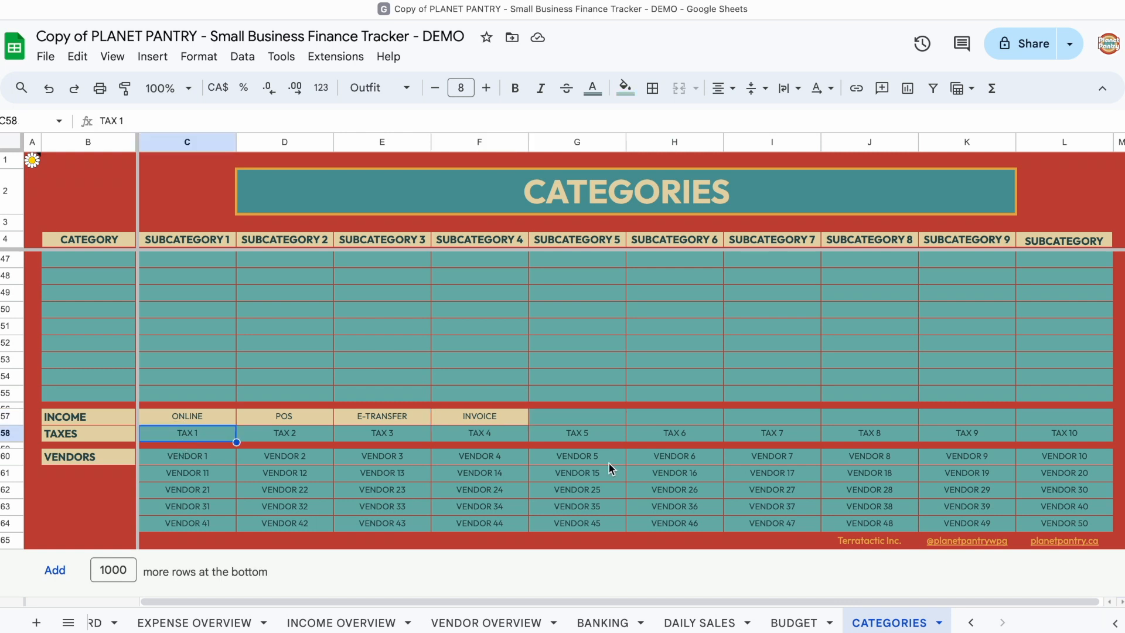
pyautogui.keyDown('shift'); pyautogui.click(1033, 433); pyautogui.keyUp('shift')
pyautogui.press('Delete')
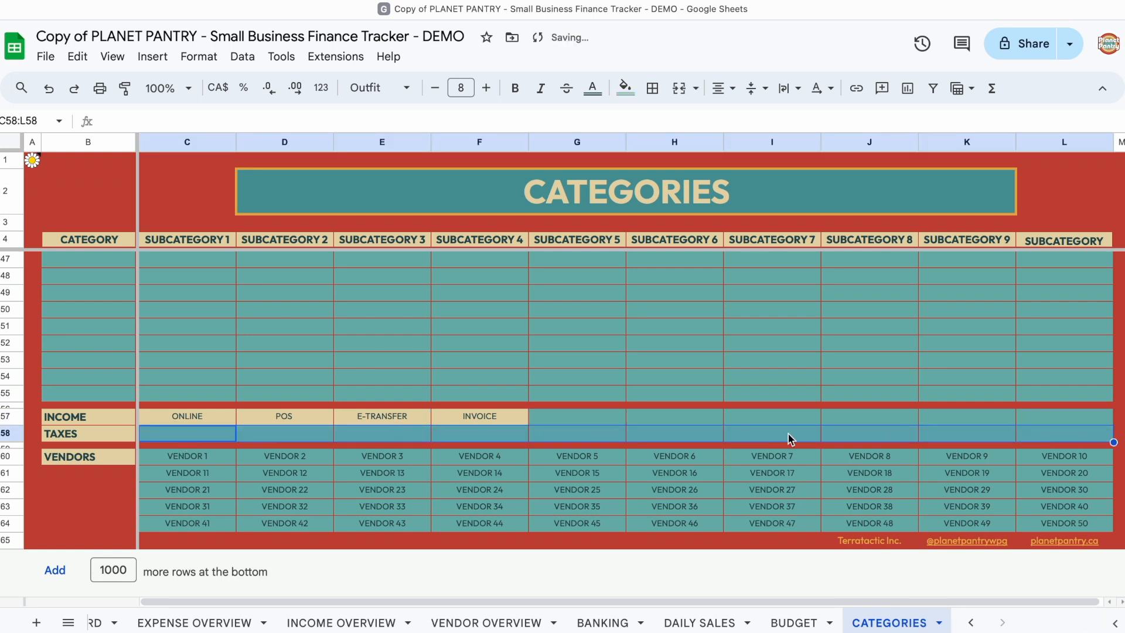
pyautogui.press('Up')
# Step: Enter HST as TAXES subcategory 1 and T 3, T 4 and T 5 as subcategories 3 to 5, leaving subcategory 2 empty
pyautogui.moveTo(205, 436); pyautogui.dragTo(271, 439)
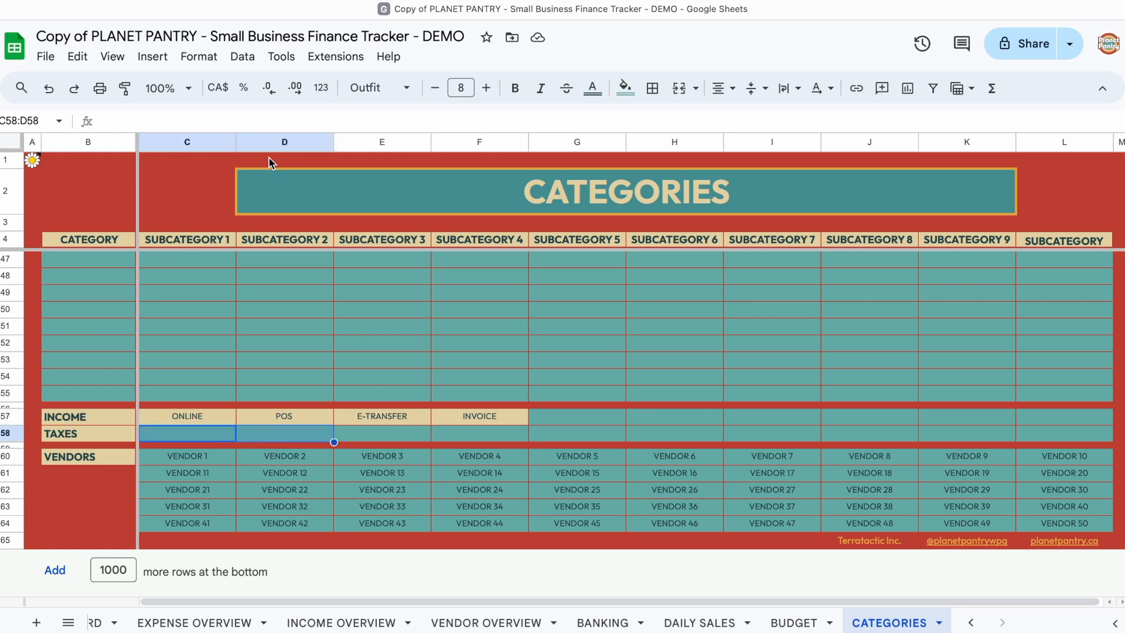
pyautogui.click(205, 435)
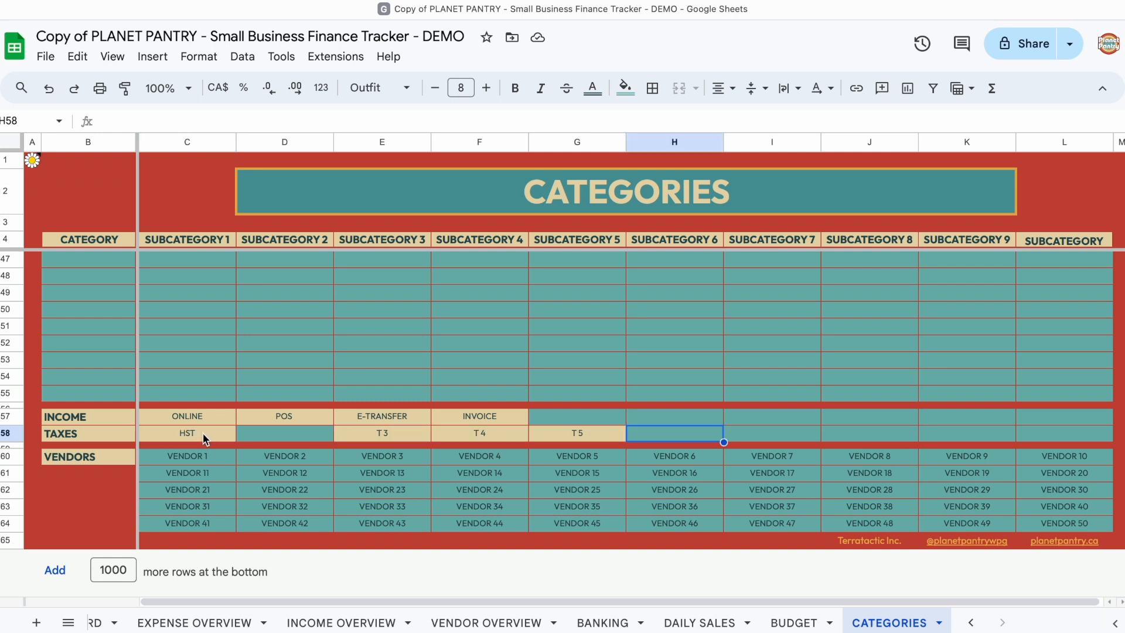
pyautogui.click(209, 437)
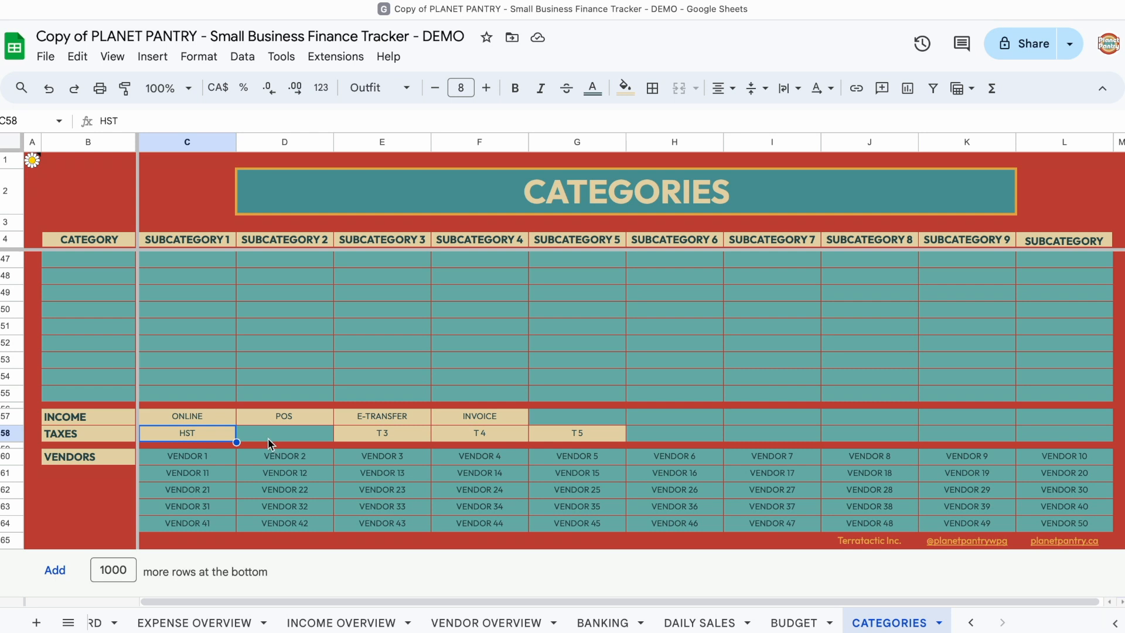
pyautogui.click(373, 439)
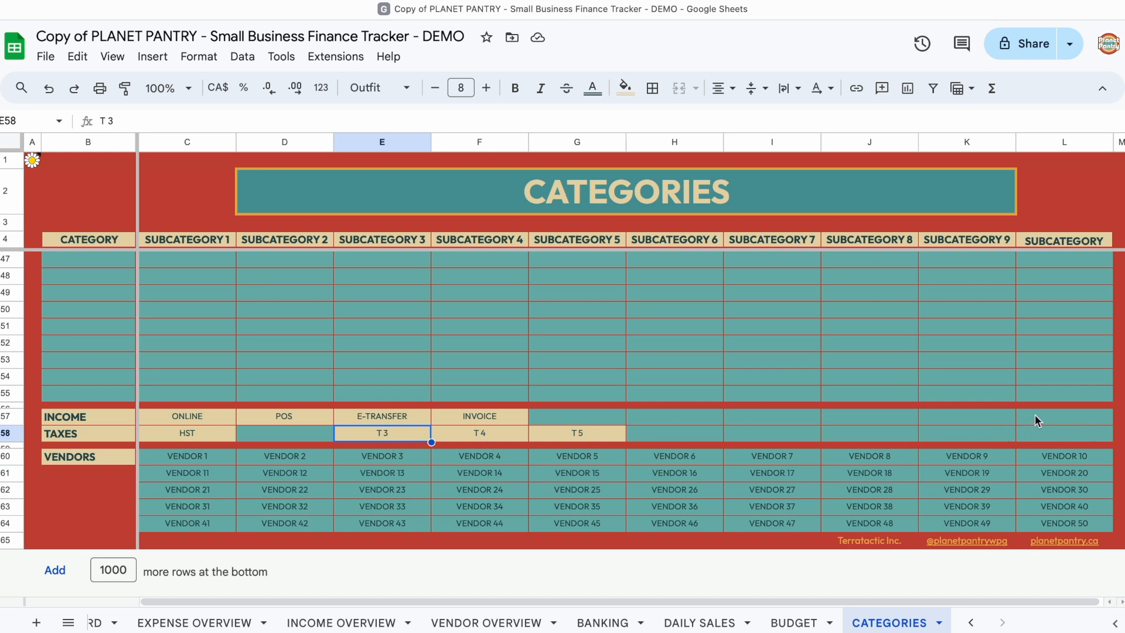
pyautogui.click(263, 438)
# Step: Set the first two TAXES subcategories to GST and PST
pyautogui.click(205, 433)
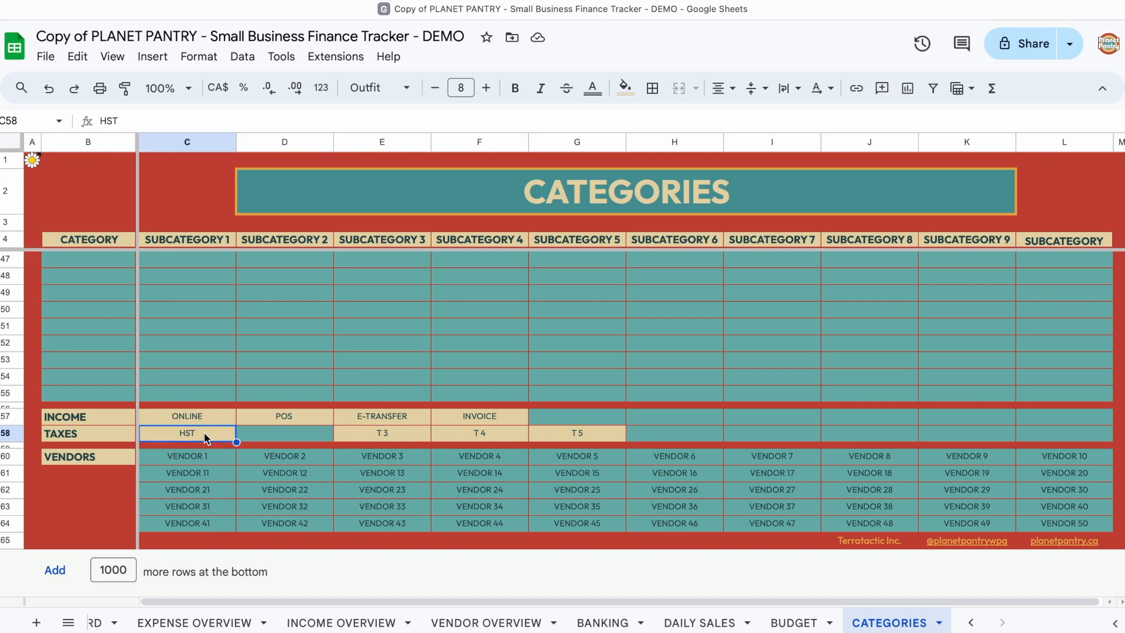
pyautogui.write('GST')
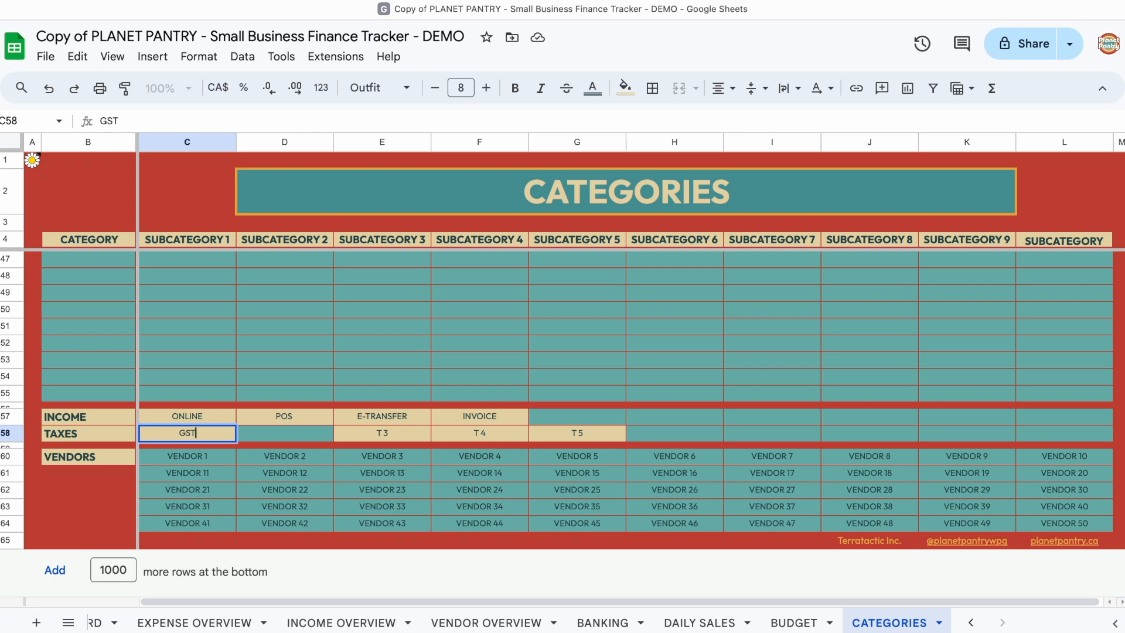
pyautogui.click(284, 434)
pyautogui.write('PST')
pyautogui.press('Return')
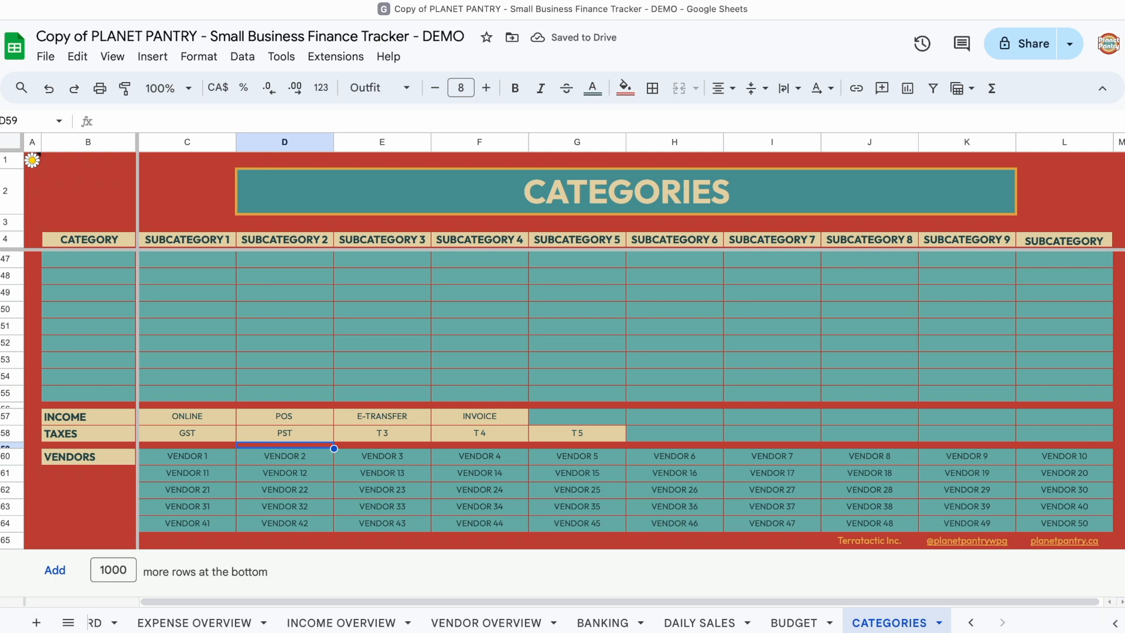
# Step: Check the cell A1 instruction note for the guidance on TAXES and unused subcategories
pyautogui.click(33, 159)
pyautogui.scroll(-5, 96, 262)
pyautogui.scroll(-2, 97, 262)
pyautogui.scroll(-3, 96, 262)
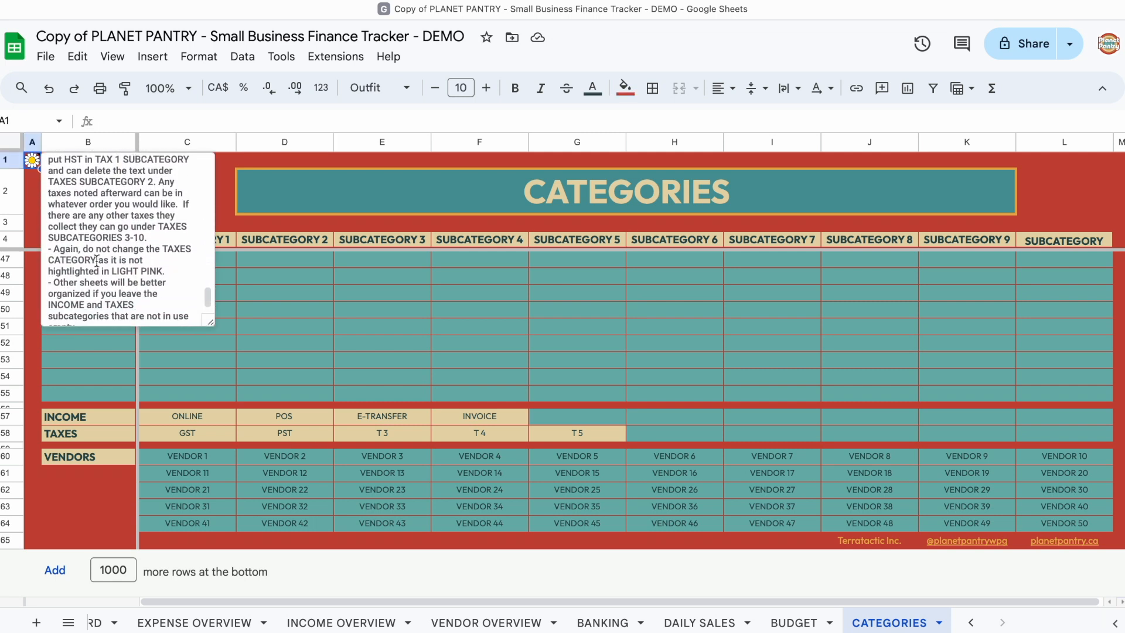
pyautogui.scroll(5, 97, 262)
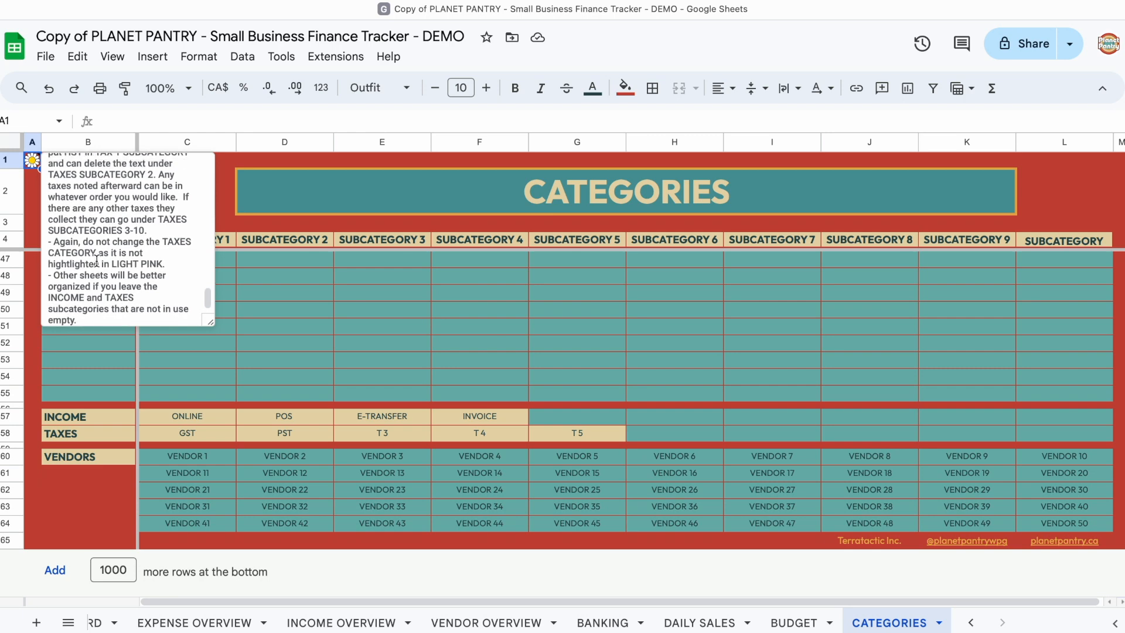
pyautogui.scroll(-1, 97, 261)
pyautogui.scroll(-3, 97, 262)
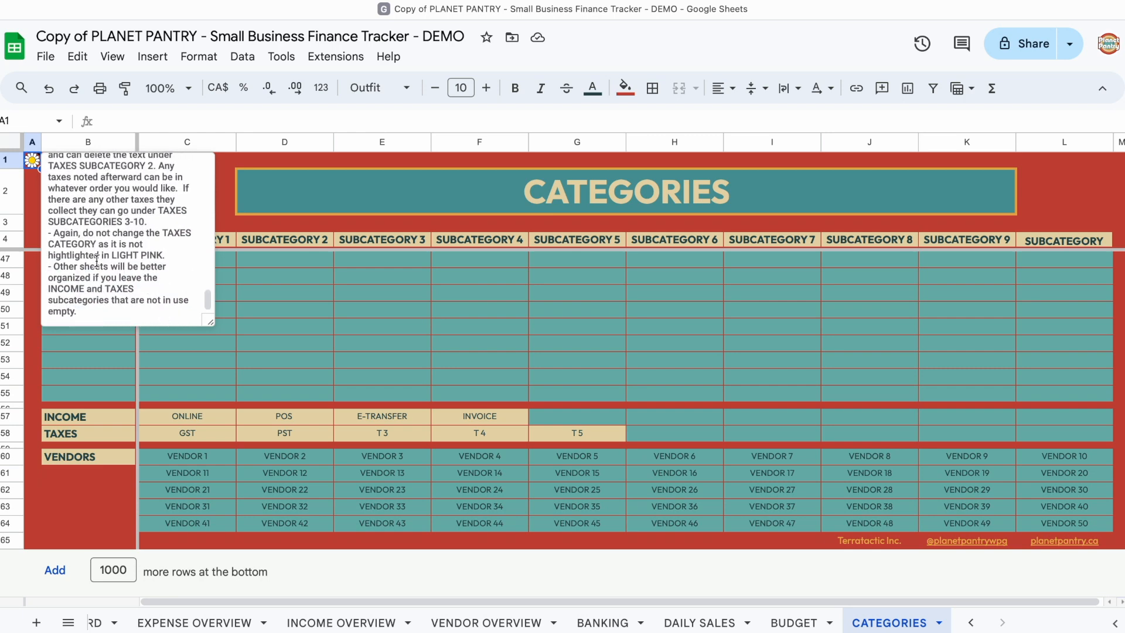
# Step: Clear all the placeholder vendor names, VENDOR 1 to VENDOR 50, from the VENDORS block C60:L64
pyautogui.click(215, 458)
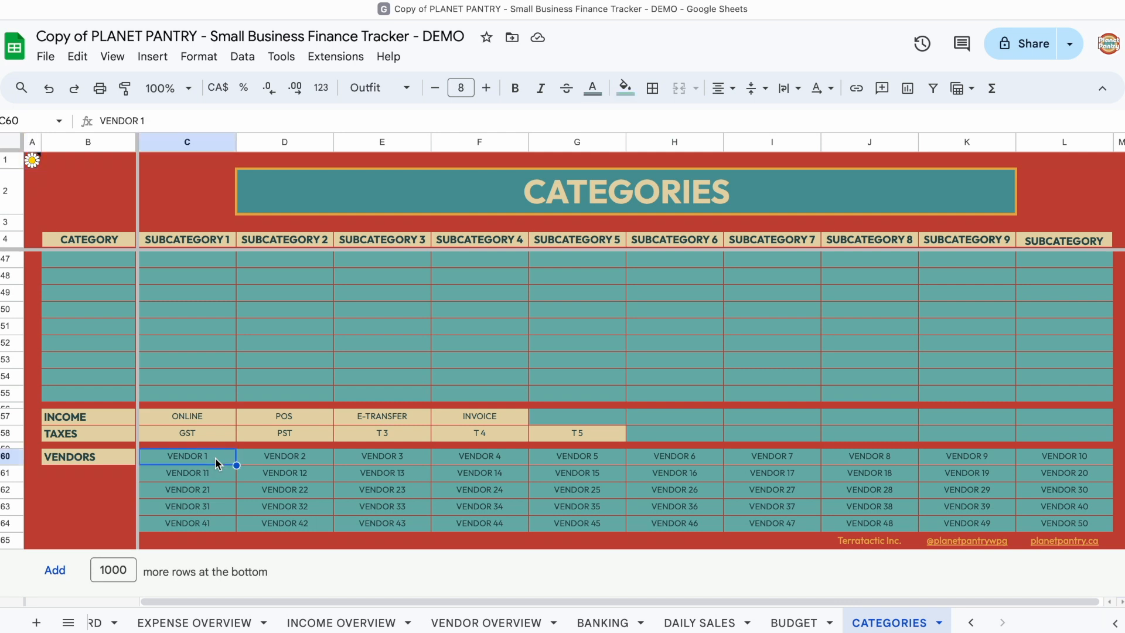
pyautogui.keyDown('shift'); pyautogui.click(1074, 522); pyautogui.keyUp('shift')
pyautogui.press('Delete')
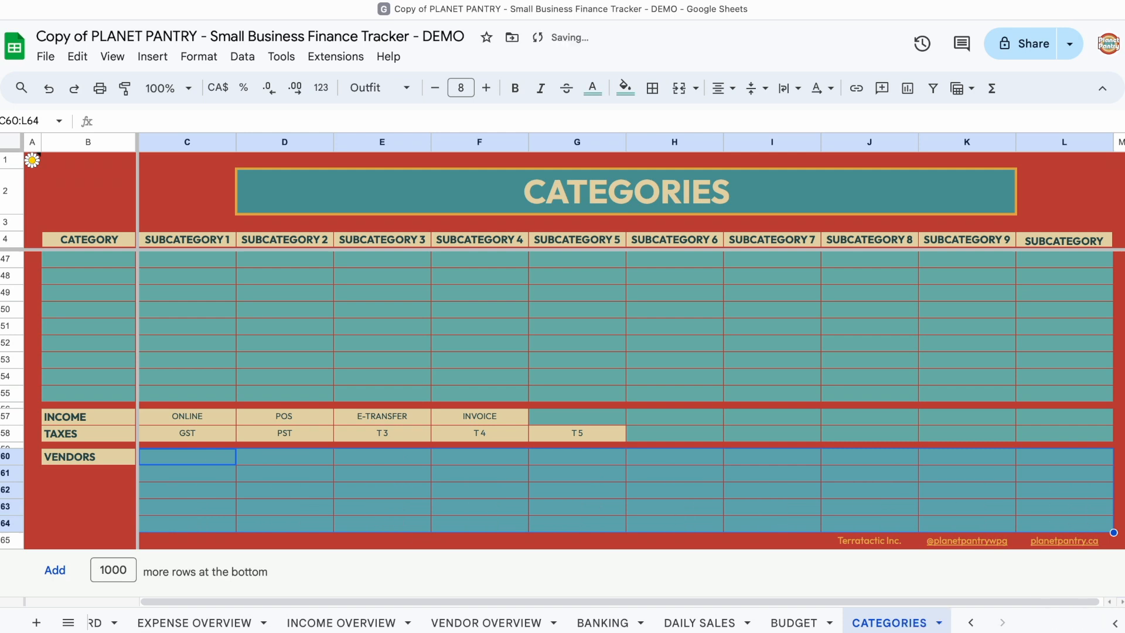
pyautogui.click(325, 488)
# Step: Fill the first VENDORS row with 0 WASTE CLEANING, BIRCH BABE, NELSON NATURALS, GREEN CRICKET and PURE
pyautogui.click(223, 460)
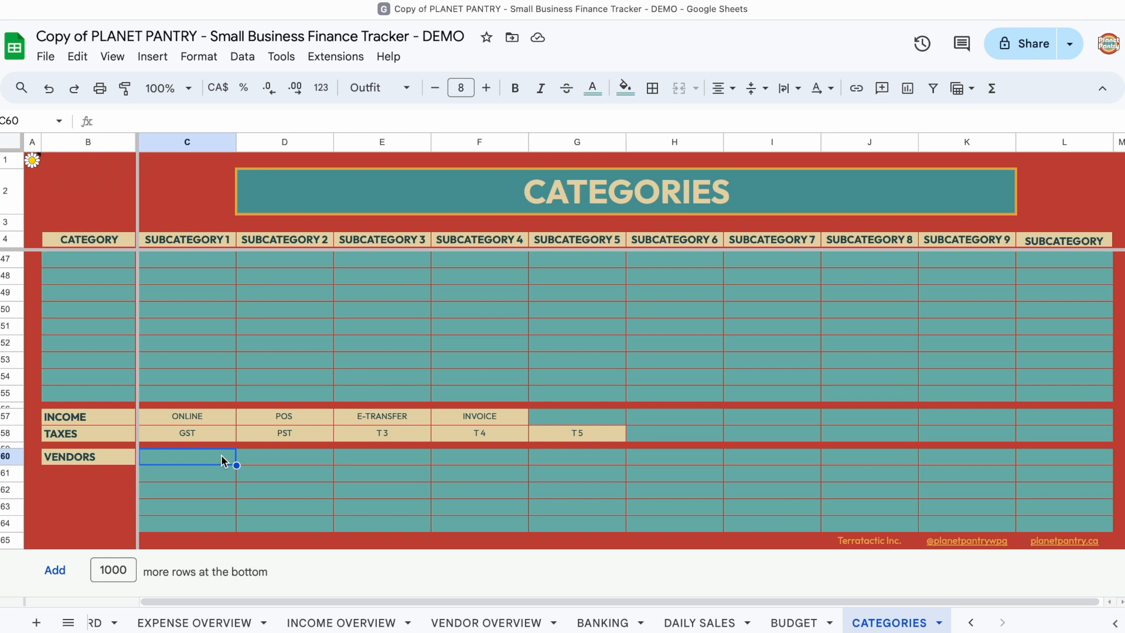
pyautogui.write('0 WASTE CLEANING')
pyautogui.press('Tab')
pyautogui.write('BIRCH BABE')
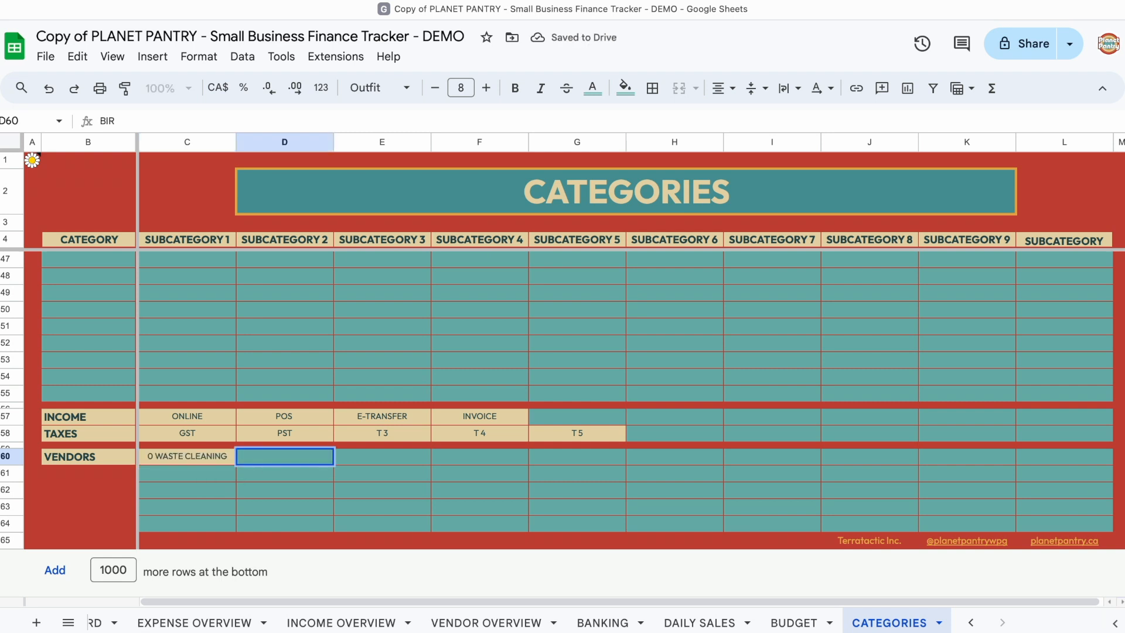
pyautogui.press('Tab')
pyautogui.write('NELSON NATURALS')
pyautogui.press('Tab')
pyautogui.write('GREEN CRICKET')
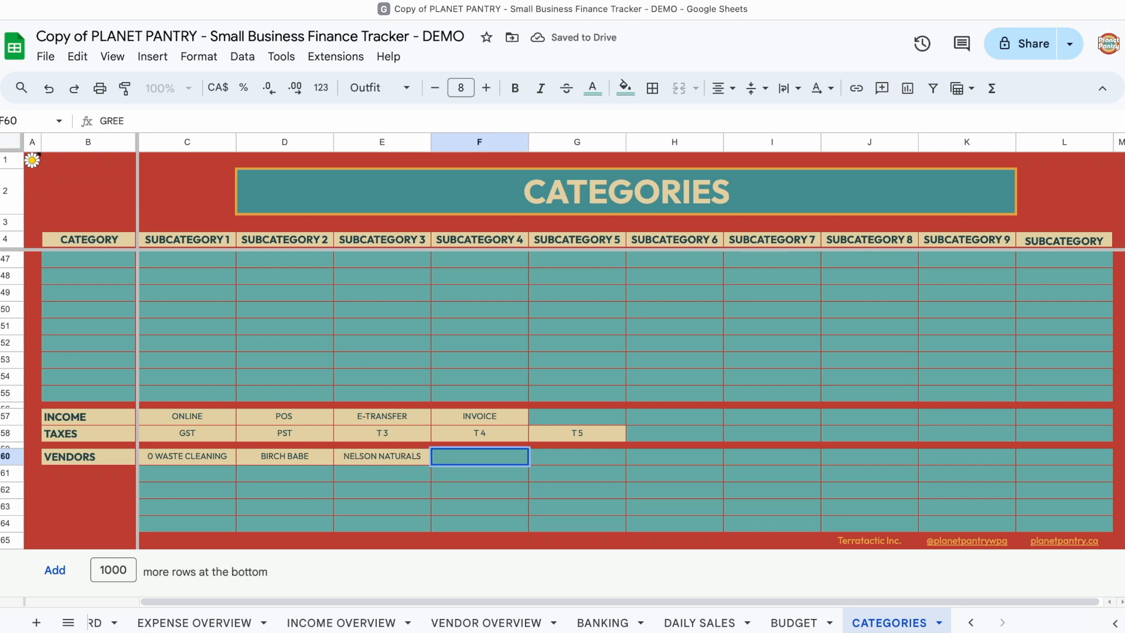
pyautogui.press('Tab')
pyautogui.write('PURE')
pyautogui.press('Down')
pyautogui.press('Down')
pyautogui.click(232, 455)
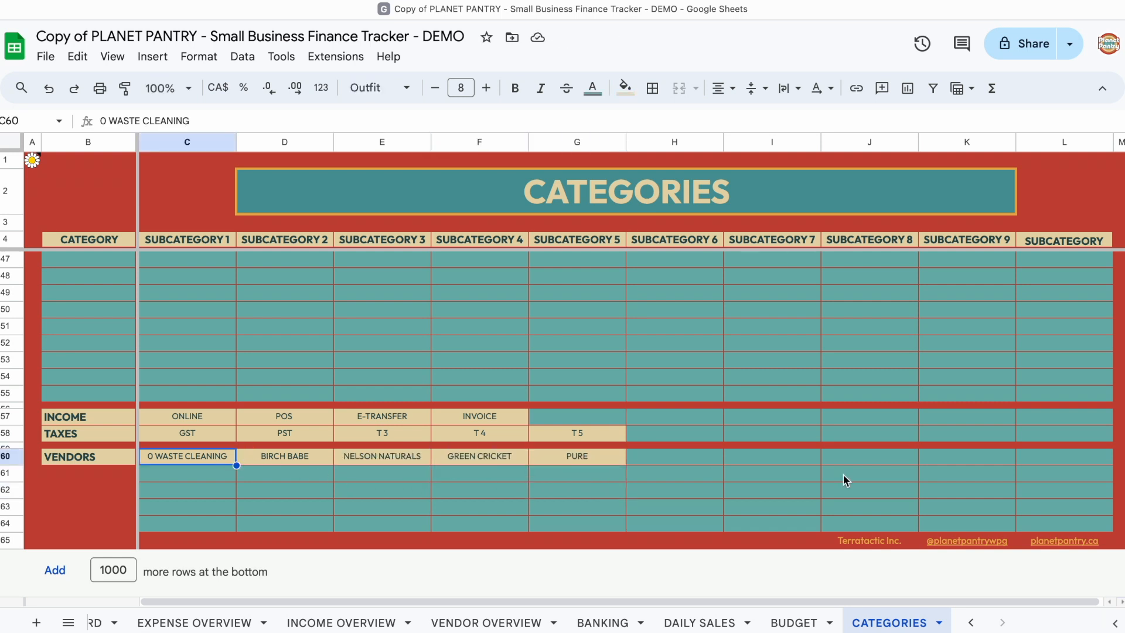
pyautogui.keyDown('shift'); pyautogui.click(1045, 520); pyautogui.keyUp('shift')
pyautogui.click(970, 505)
pyautogui.scroll(12, 843, 468)
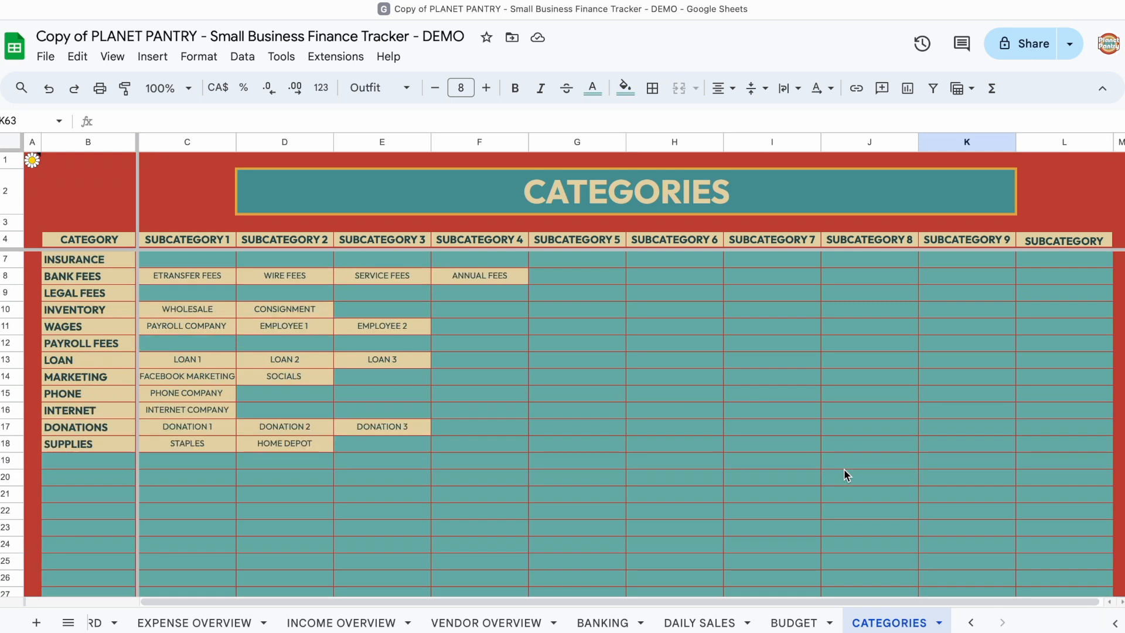